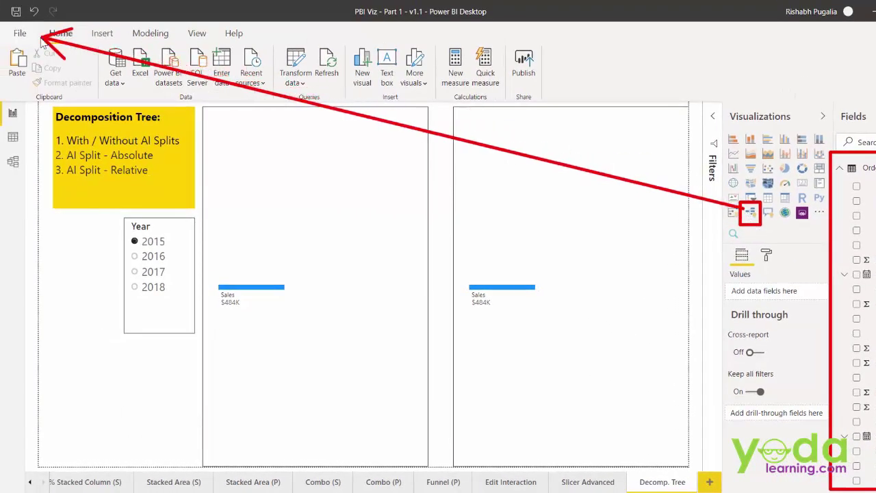
Step: Confirm the Decomposition tree visual preview feature is enabled, then select the left tree visual
{"action": "left_click", "coordinate": [20, 35]}
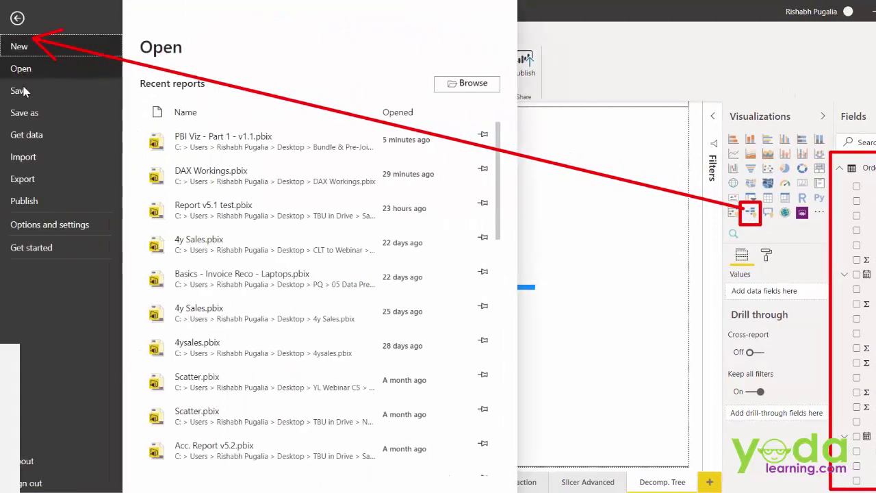
{"action": "left_click", "coordinate": [37, 224]}
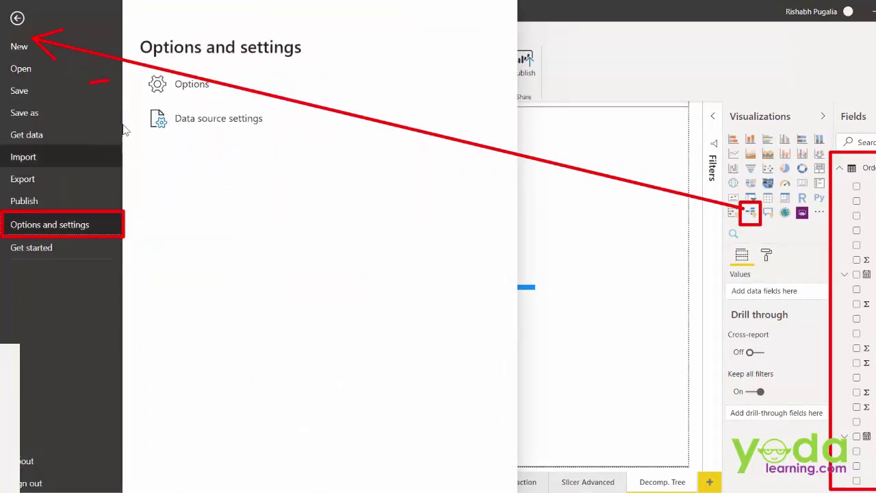
{"action": "left_click", "coordinate": [181, 94]}
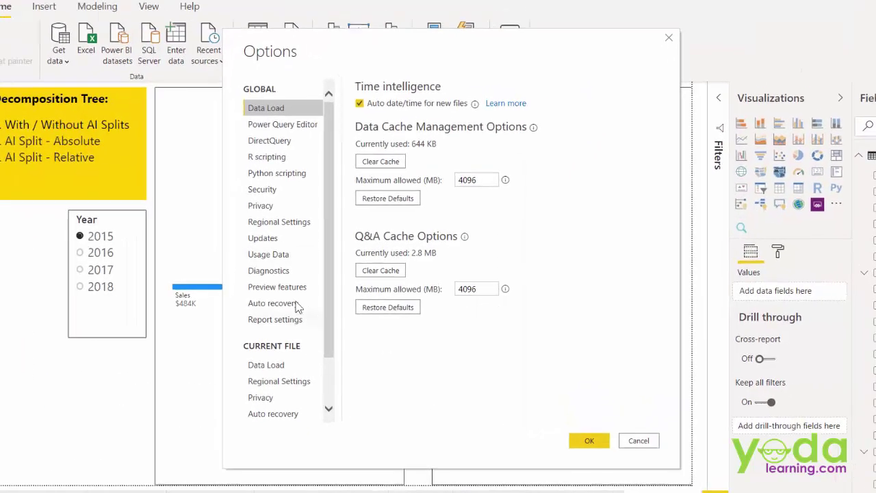
{"action": "left_click", "coordinate": [315, 287]}
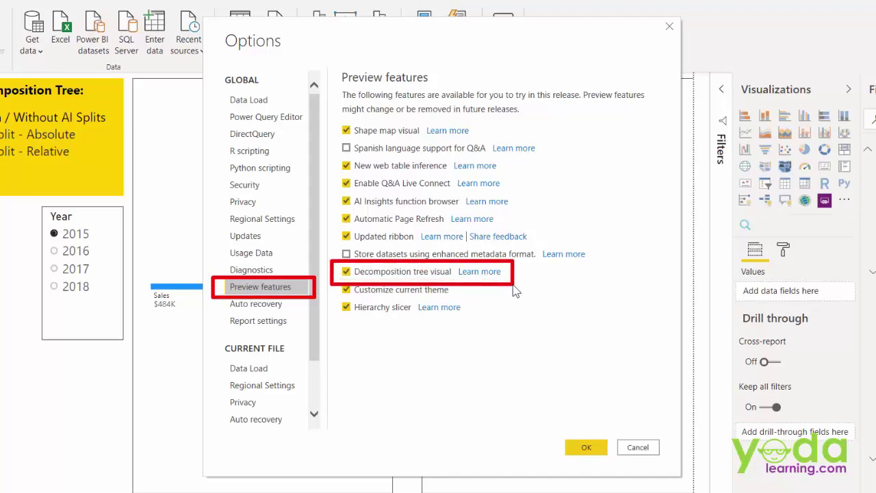
{"action": "left_click", "coordinate": [638, 449]}
{"action": "left_click", "coordinate": [347, 203]}
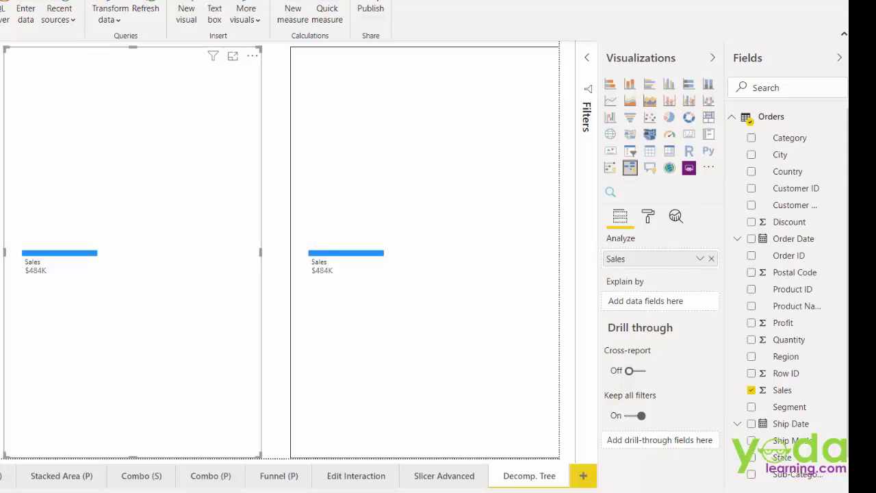
Step: Add Category and Order Date's Month to the left tree's Explain by field
{"action": "mouse_move", "coordinate": [805, 139]}
{"action": "left_mouse_down"}
{"action": "mouse_move", "coordinate": [700, 260]}
{"action": "mouse_move", "coordinate": [671, 305]}
{"action": "mouse_move", "coordinate": [682, 305]}
{"action": "left_mouse_up"}
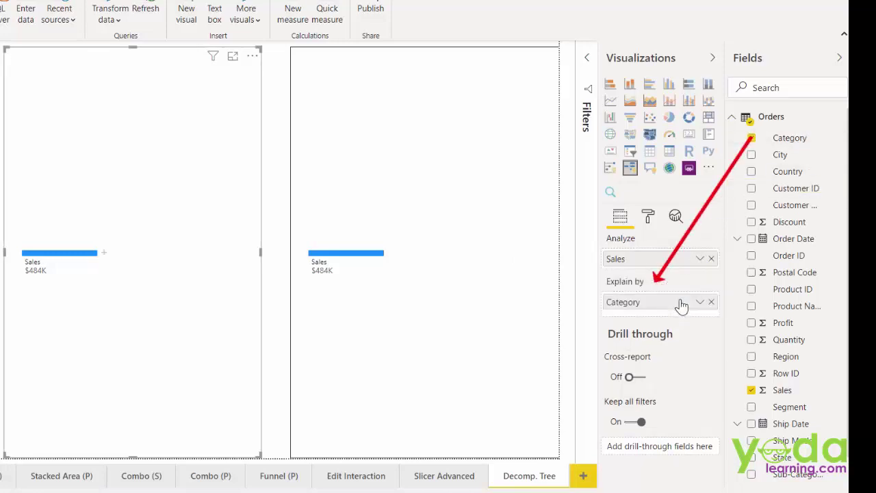
{"action": "left_click", "coordinate": [796, 84]}
{"action": "type", "text": "m"}
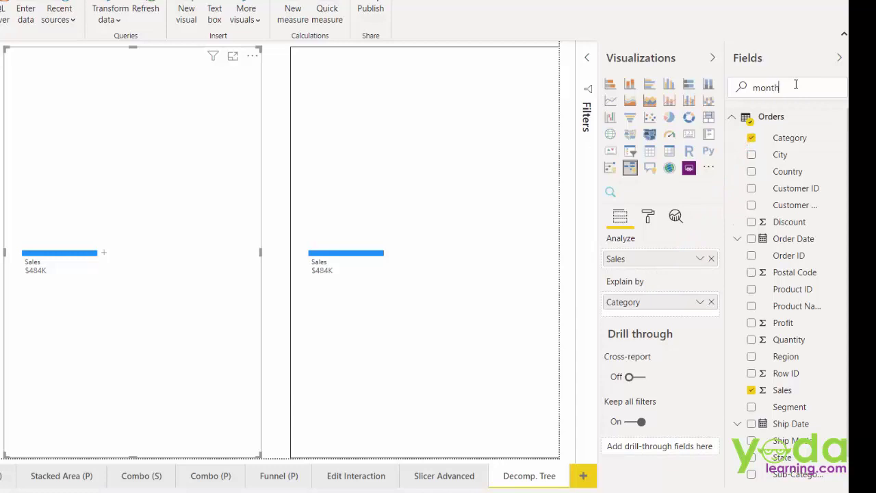
{"action": "type", "text": "onth"}
{"action": "left_click_drag", "start_coordinate": [796, 171], "coordinate": [661, 322]}
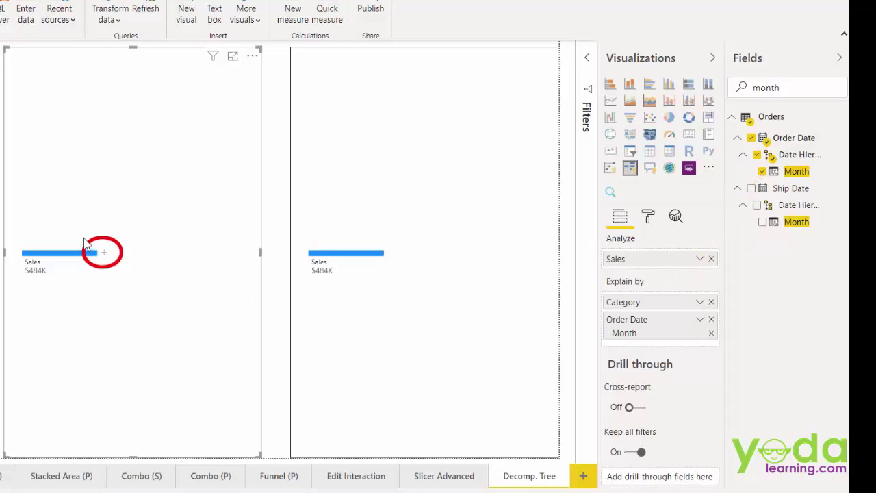
{"action": "left_click", "coordinate": [104, 254]}
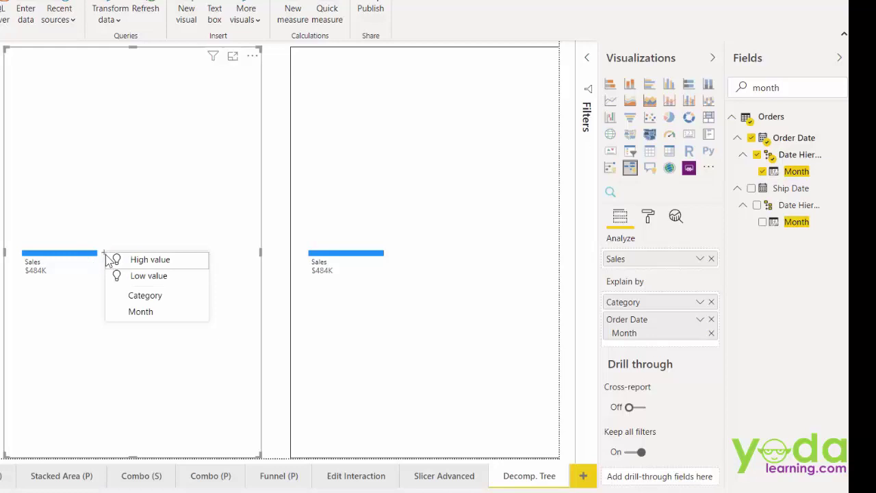
{"action": "left_click", "coordinate": [135, 299]}
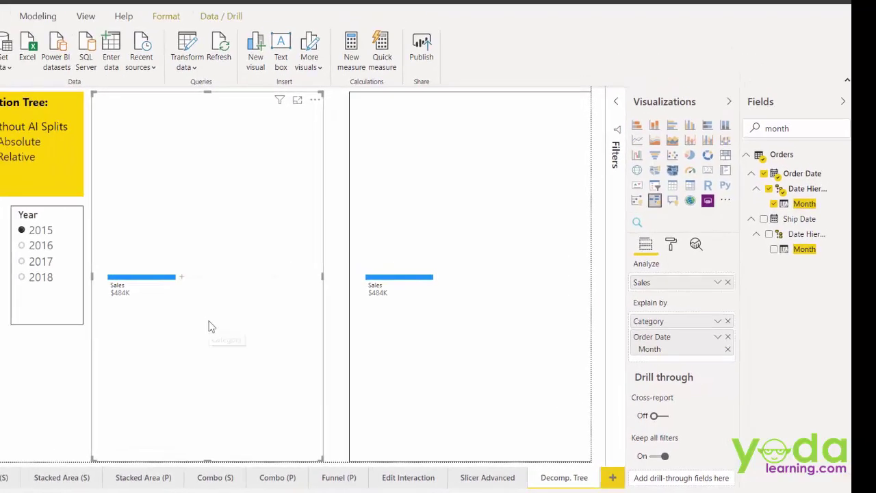
{"action": "mouse_move", "coordinate": [257, 337]}
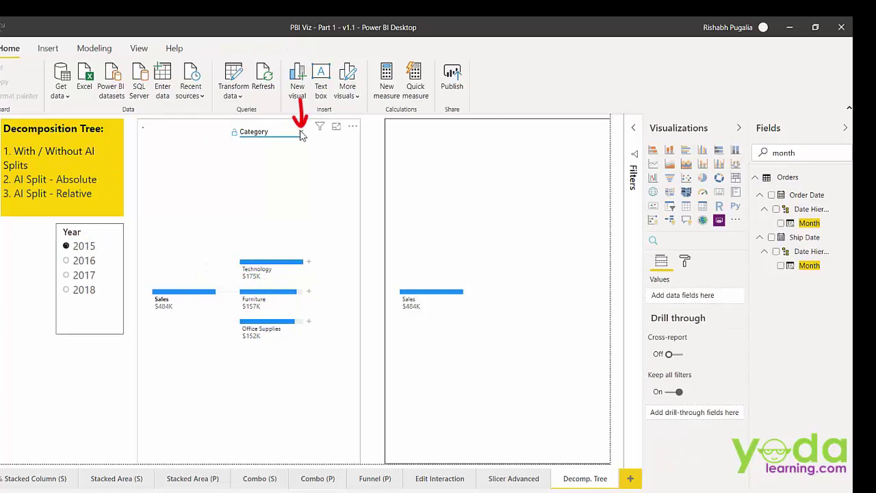
{"action": "left_click", "coordinate": [301, 132]}
{"action": "left_click", "coordinate": [222, 292]}
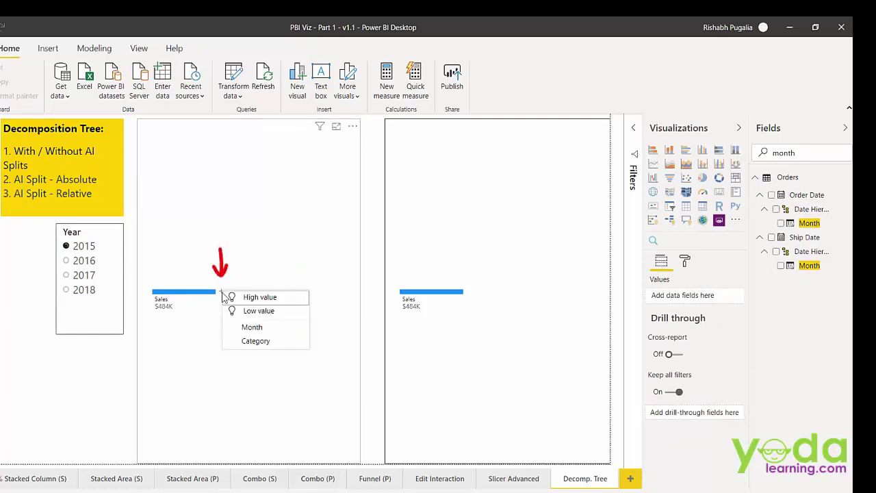
{"action": "left_click", "coordinate": [254, 327]}
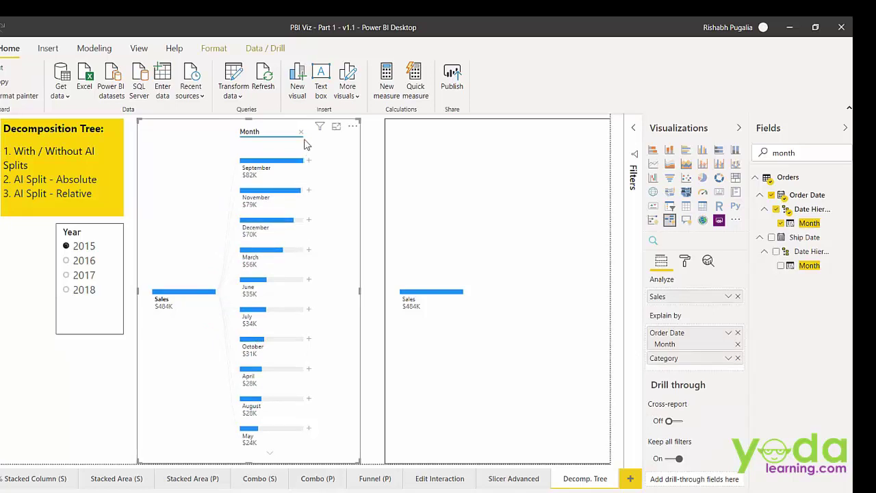
{"action": "left_click", "coordinate": [301, 132]}
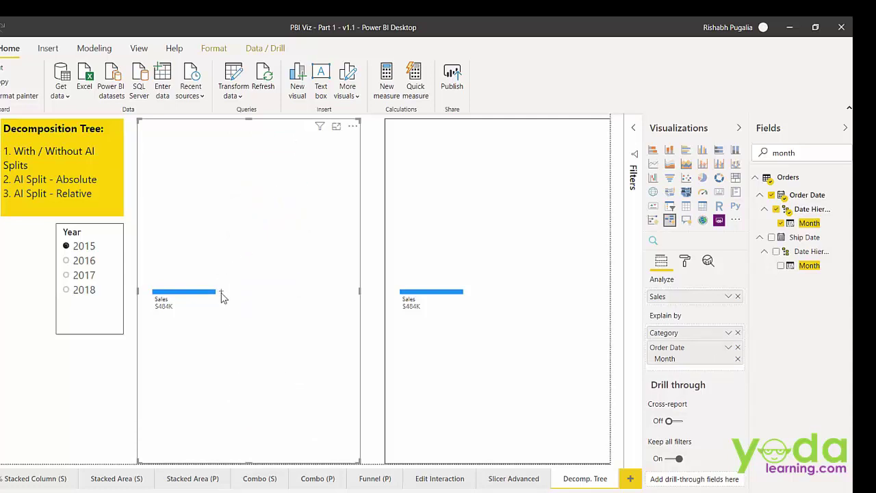
{"action": "left_click", "coordinate": [221, 292]}
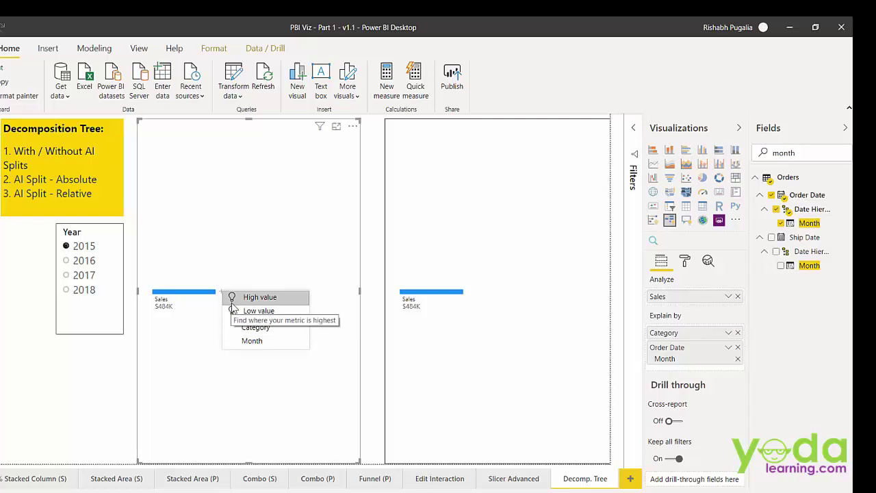
Step: Turn on AI splits for the tree with the Absolute analysis type
{"action": "left_click", "coordinate": [685, 263]}
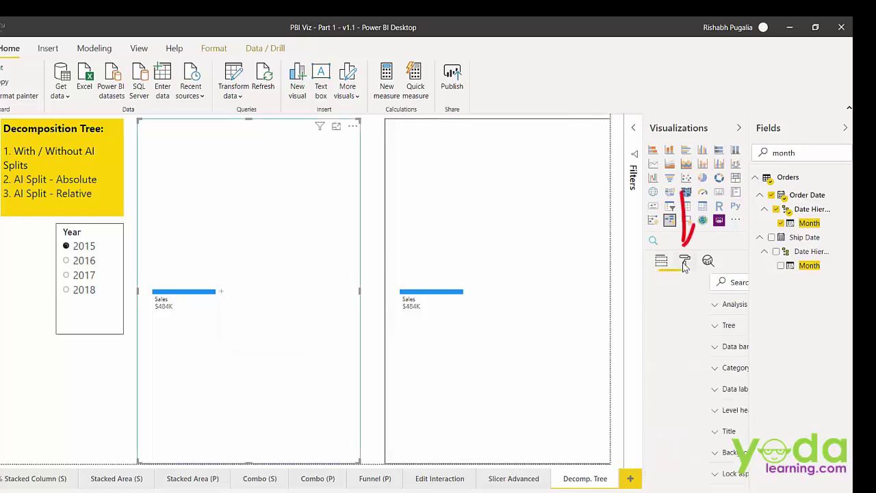
{"action": "left_click", "coordinate": [657, 306]}
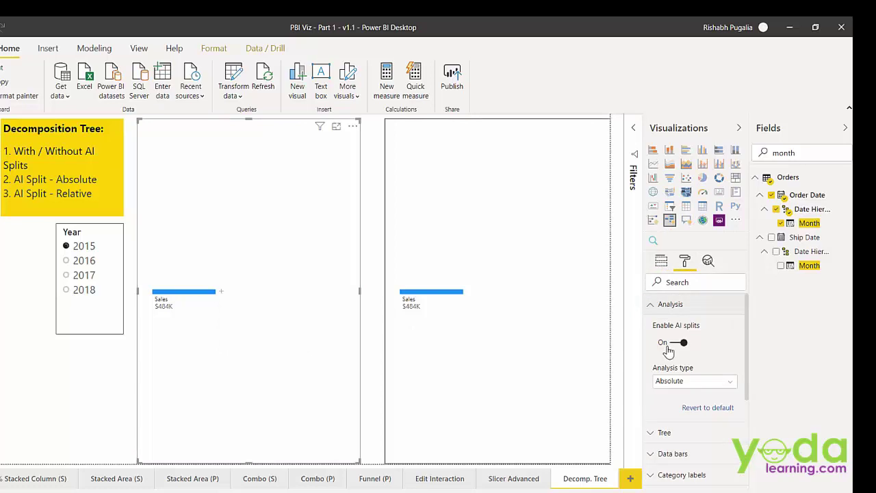
{"action": "left_click", "coordinate": [718, 381]}
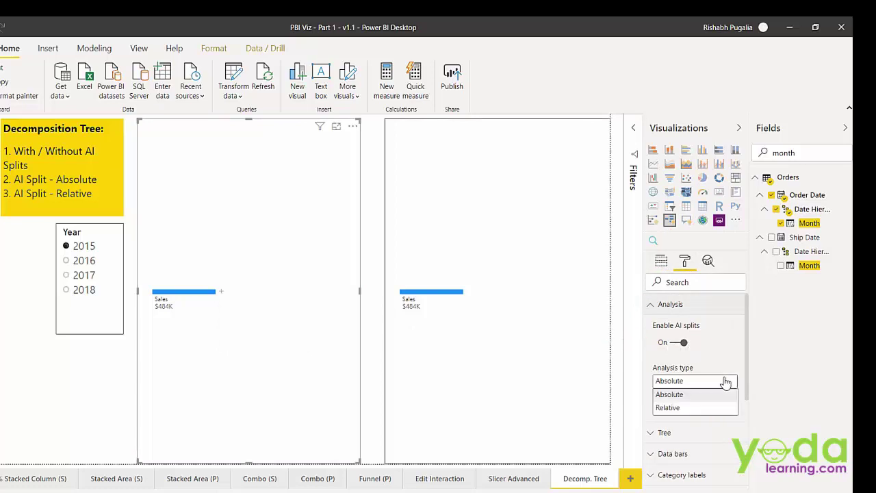
{"action": "left_click", "coordinate": [725, 381]}
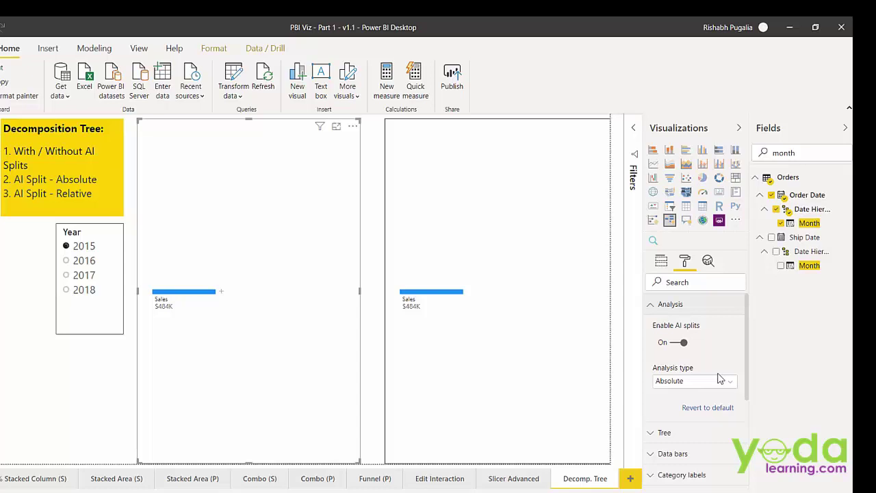
Step: Apply a High value AI split to Sales, giving Technology $175K, Furniture $157K, Office Supplies $152K
{"action": "left_click", "coordinate": [222, 292]}
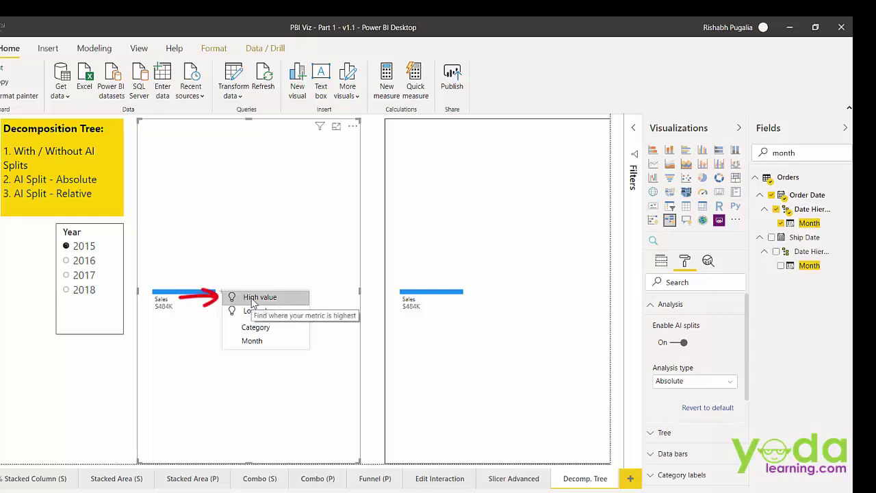
{"action": "left_click", "coordinate": [252, 302]}
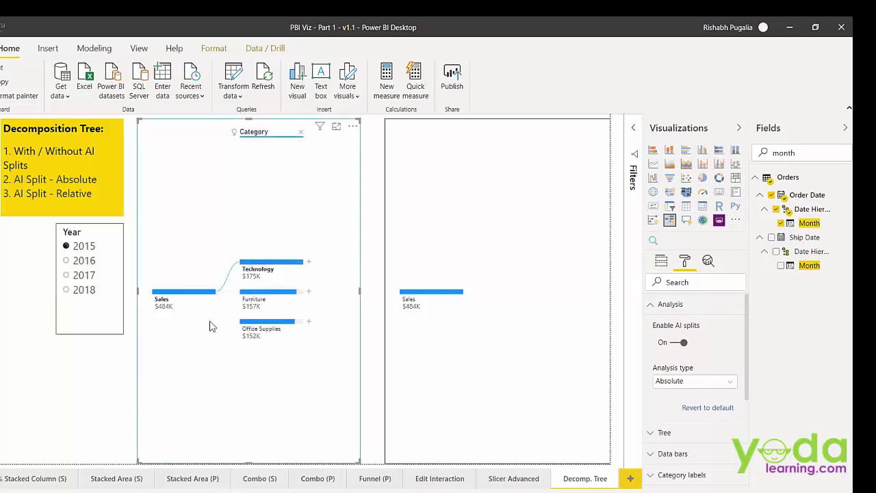
{"action": "left_click_drag", "start_coordinate": [188, 318], "coordinate": [149, 291]}
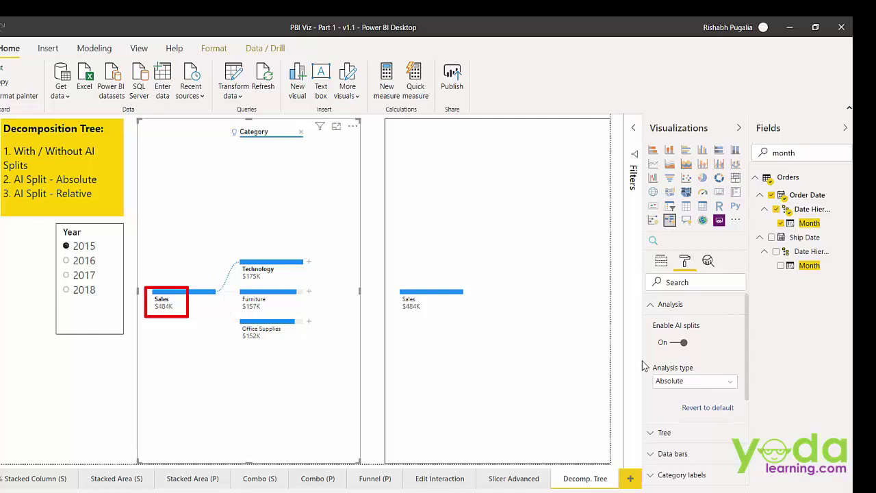
{"action": "left_click_drag", "start_coordinate": [643, 356], "coordinate": [705, 395]}
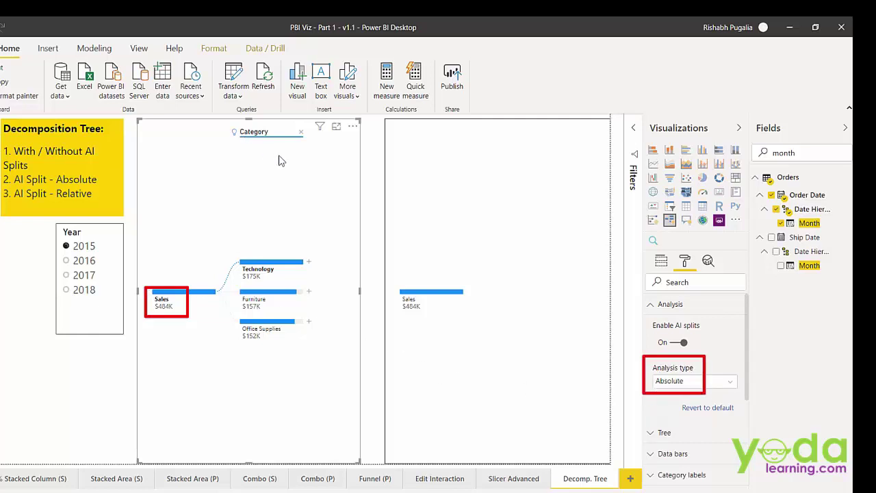
{"action": "left_click_drag", "start_coordinate": [286, 154], "coordinate": [228, 118]}
{"action": "left_click_drag", "start_coordinate": [227, 246], "coordinate": [281, 291]}
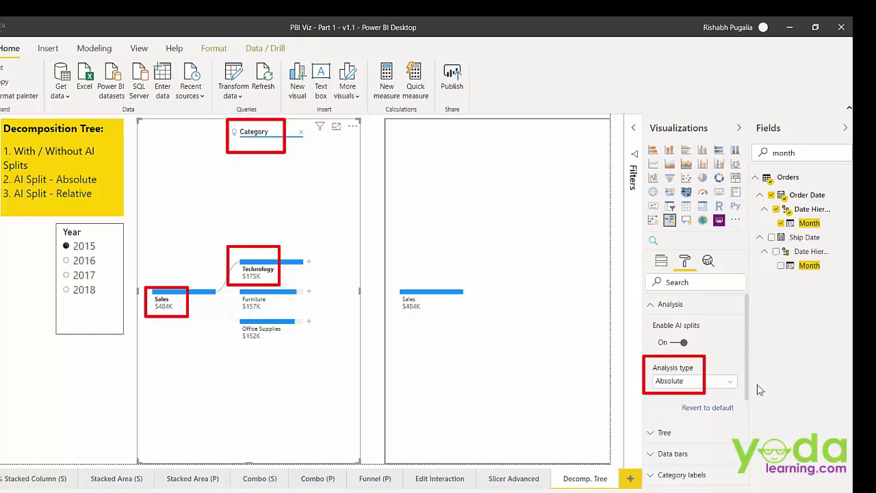
Step: Change the AI split analysis type to Relative
{"action": "key", "text": "Escape"}
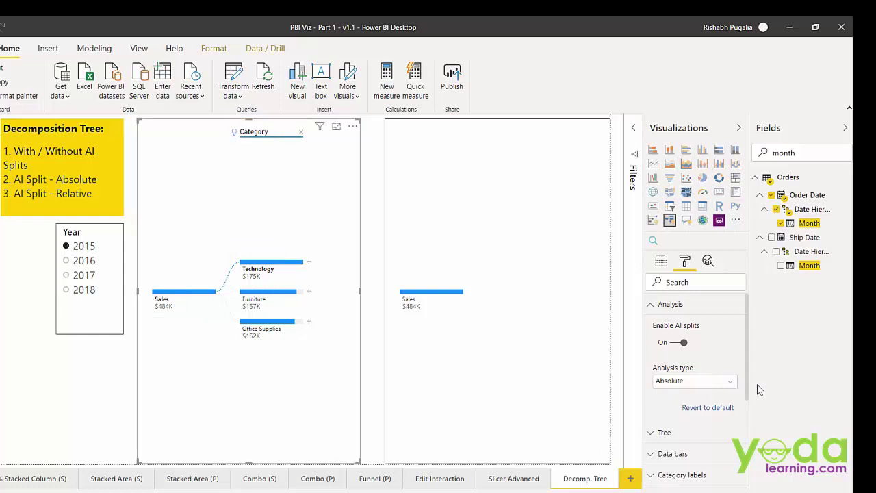
{"action": "left_click", "coordinate": [721, 382]}
{"action": "left_click", "coordinate": [668, 408]}
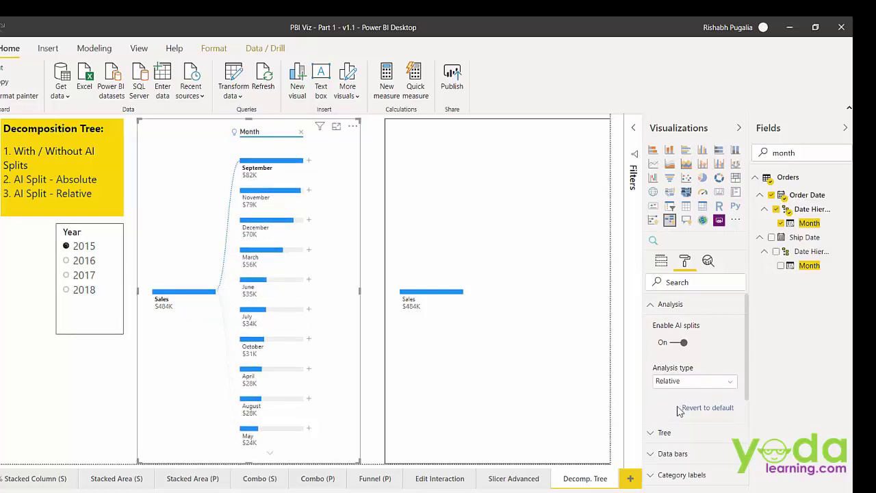
Step: Remove the existing level and reapply the High value split, now breaking Sales by Month
{"action": "left_click", "coordinate": [300, 132]}
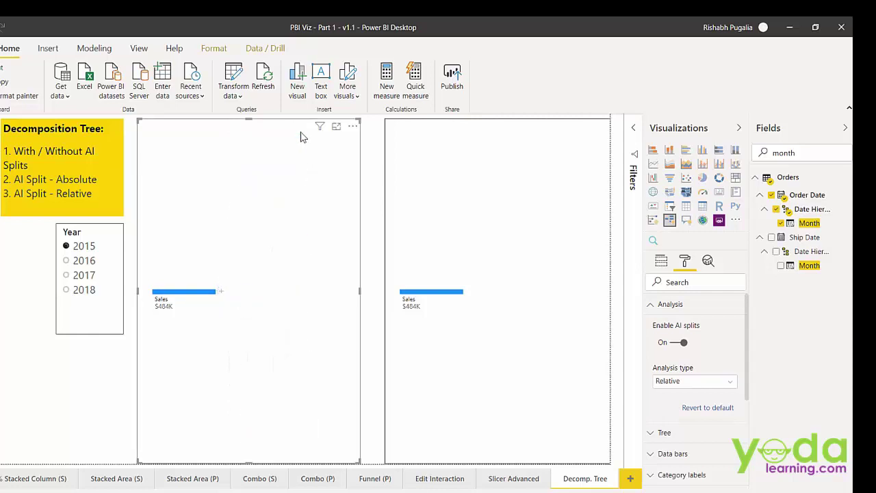
{"action": "left_click", "coordinate": [221, 292]}
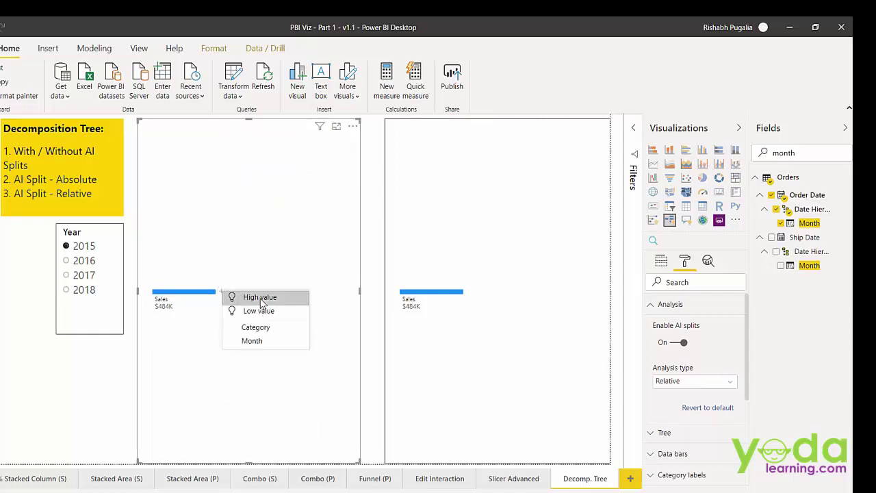
{"action": "left_click", "coordinate": [261, 300]}
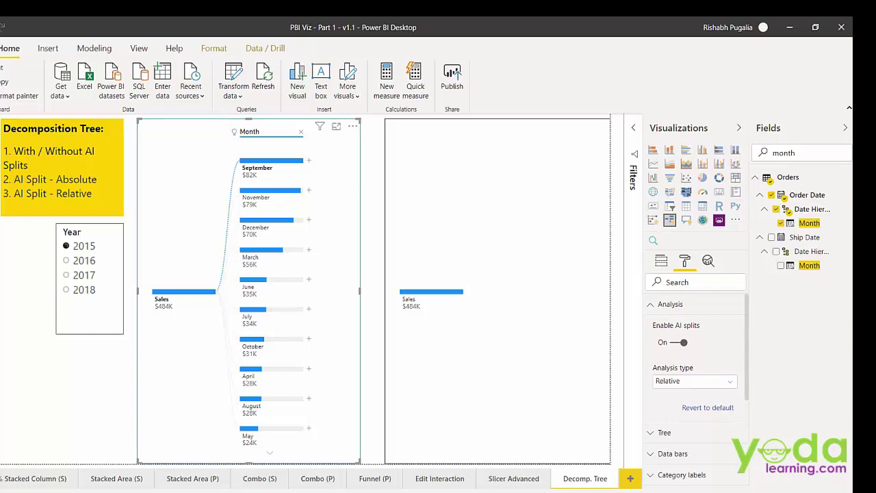
Step: In Excel, enter 484 in A2 and its monthly average =A2/12 in B2
{"action": "key", "text": "alt+Tab"}
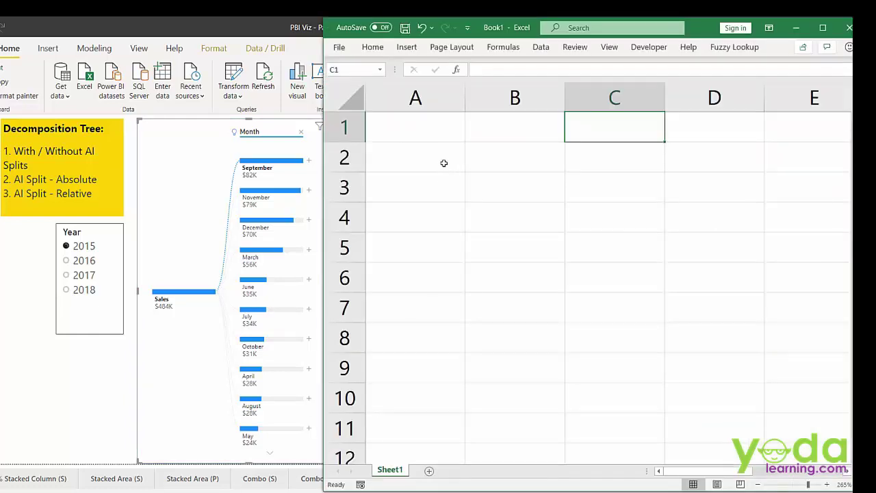
{"action": "left_click", "coordinate": [437, 163]}
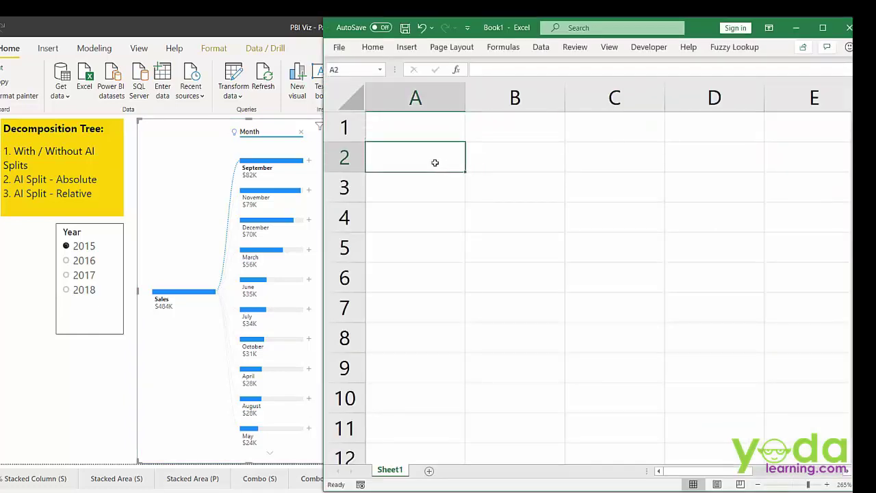
{"action": "type", "text": "484"}
{"action": "key", "text": "Tab"}
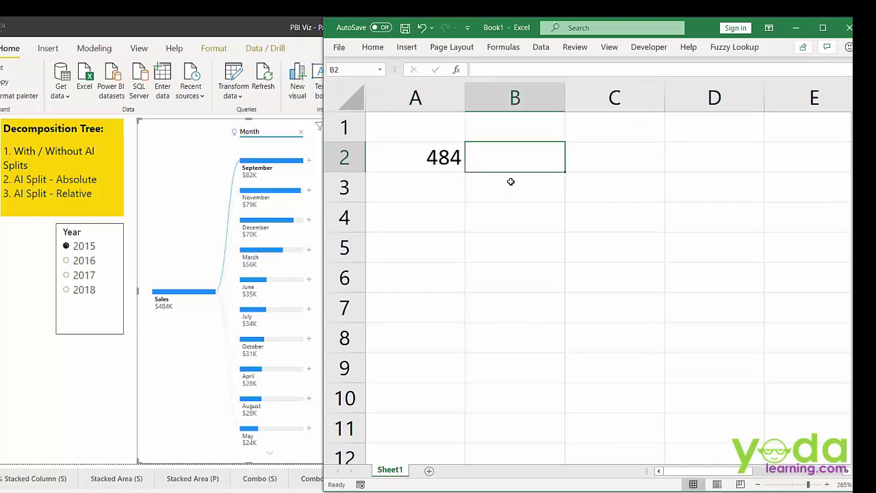
{"action": "type", "text": "484"}
{"action": "key", "text": "BackSpace"}
{"action": "key", "text": "BackSpace"}
{"action": "key", "text": "BackSpace"}
{"action": "type", "text": "="}
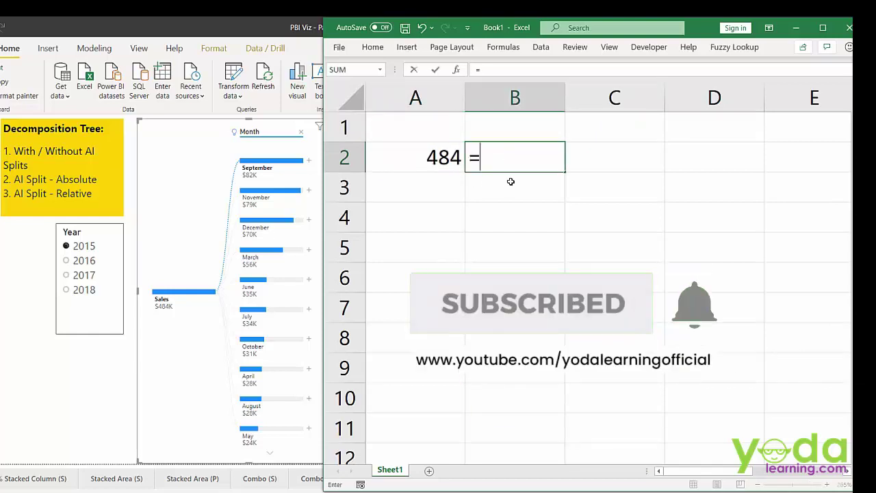
{"action": "type", "text": "A2/12"}
{"action": "key", "text": "ctrl+Return"}
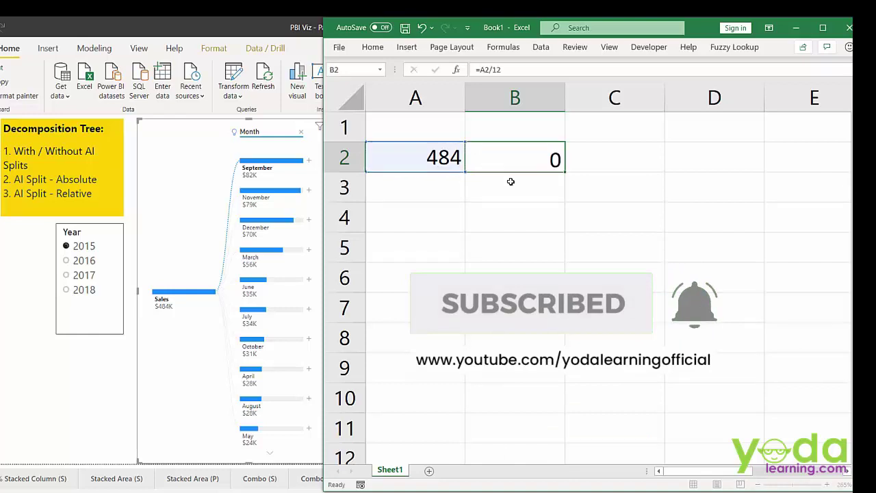
{"action": "left_click", "coordinate": [518, 156]}
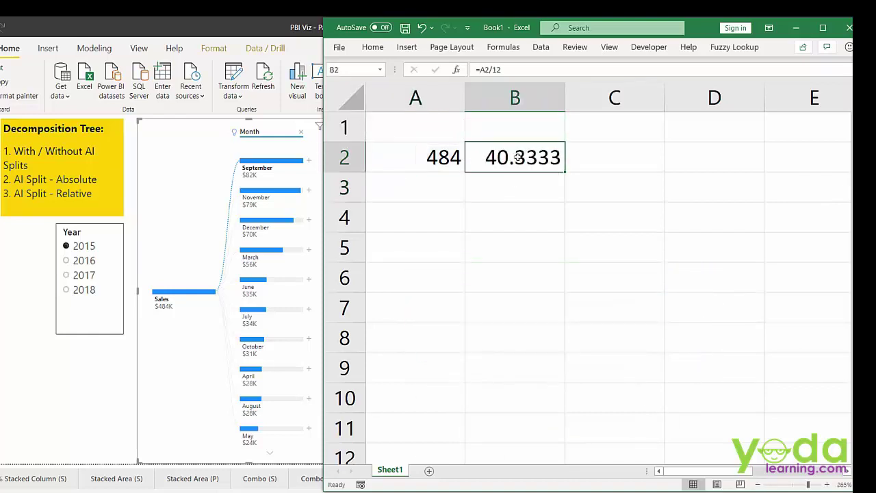
Step: Enter September's 82 in B3 and the ratio =B3/B2 (2.03306) in B4
{"action": "left_click", "coordinate": [521, 191]}
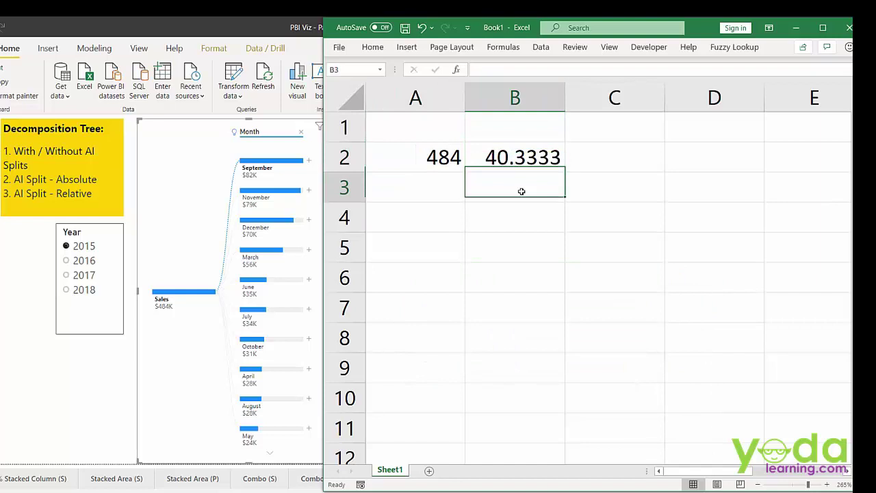
{"action": "type", "text": "82"}
{"action": "key", "text": "Tab"}
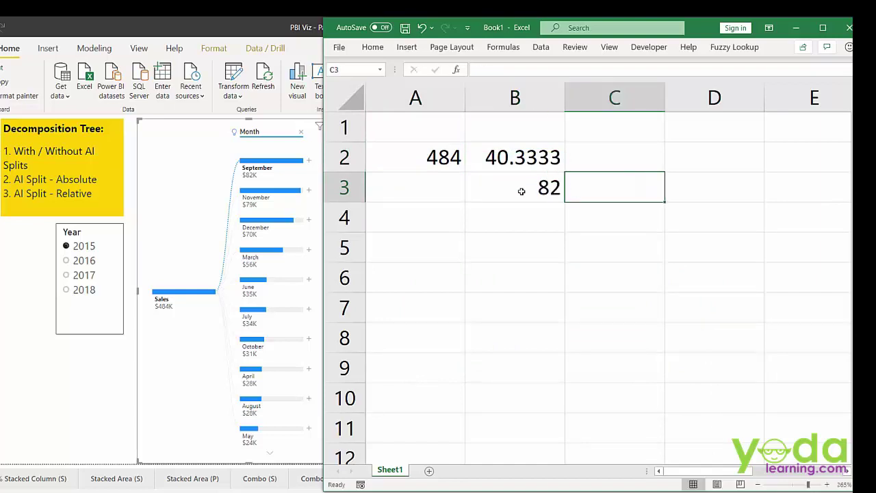
{"action": "key", "text": "Down"}
{"action": "key", "text": "Left"}
{"action": "type", "text": "="}
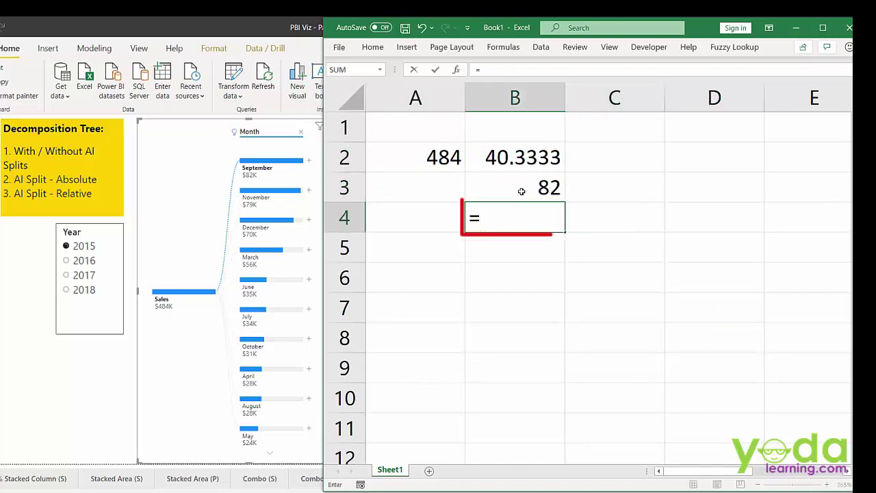
{"action": "key", "text": "Up"}
{"action": "type", "text": "/"}
{"action": "key", "text": "Up"}
{"action": "key", "text": "Up"}
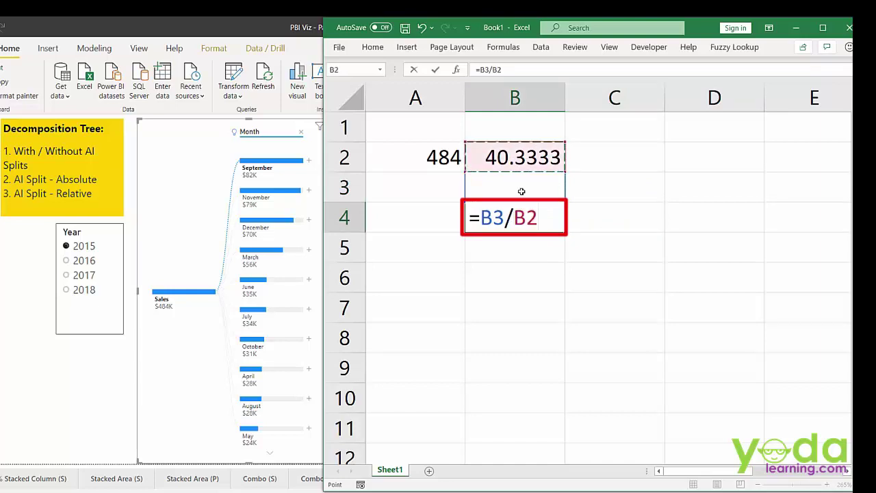
{"action": "key", "text": "Return"}
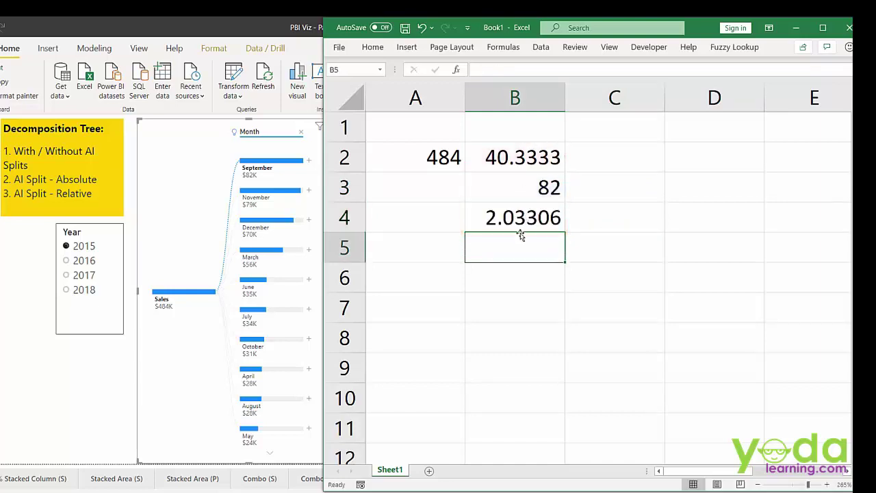
Step: In Power BI, re-split the left tree's Sales by Category
{"action": "left_click", "coordinate": [301, 132]}
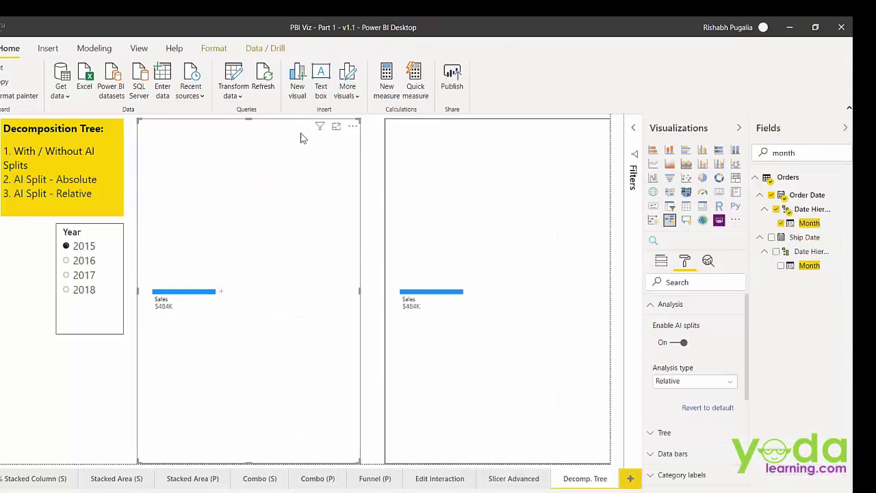
{"action": "left_click", "coordinate": [226, 289]}
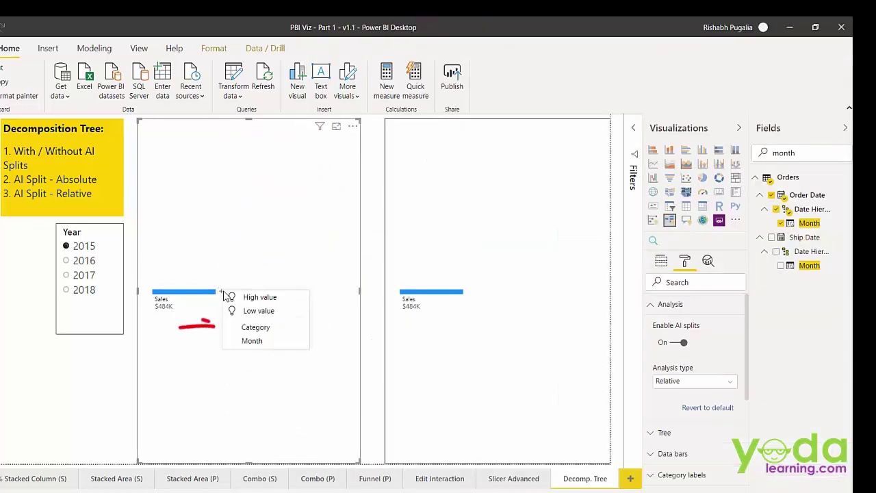
{"action": "left_click", "coordinate": [246, 328]}
Step: In Excel, enter 484 in A6 and =A6/3 (161.333) in B6
{"action": "key", "text": "alt+Tab"}
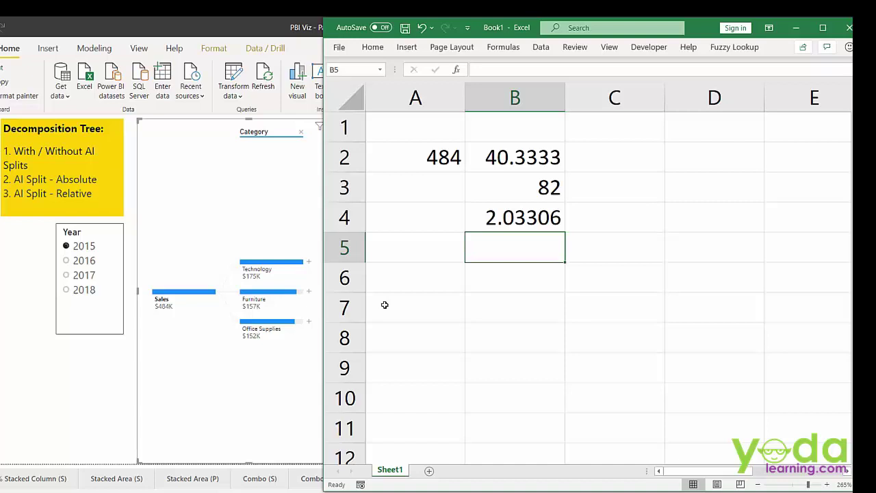
{"action": "left_click", "coordinate": [436, 279]}
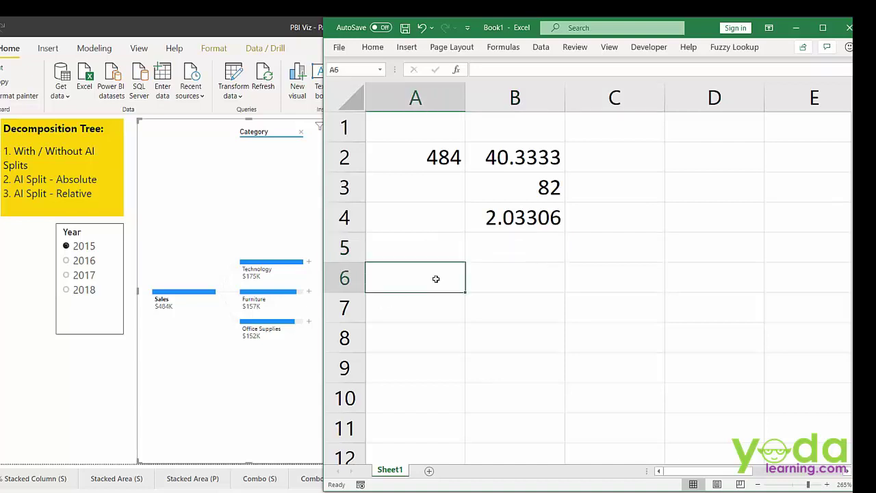
{"action": "type", "text": "484"}
{"action": "key", "text": "Tab"}
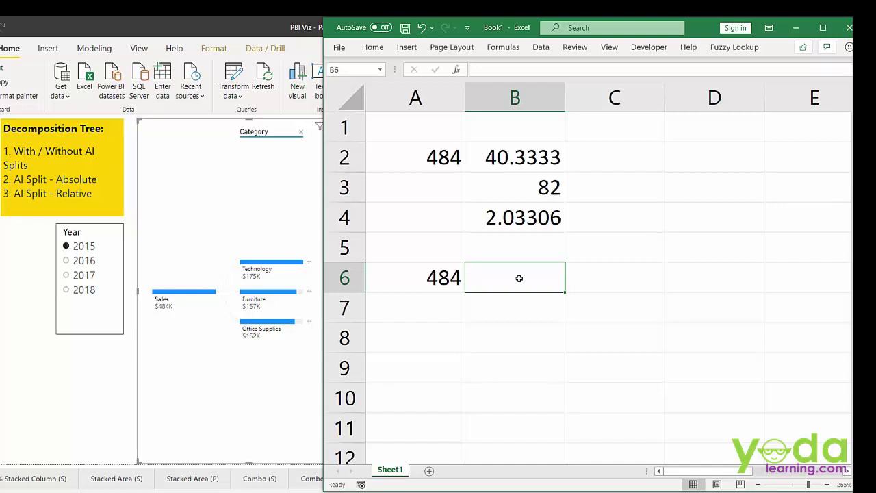
{"action": "type", "text": "="}
{"action": "key", "text": "Left"}
{"action": "type", "text": "/3"}
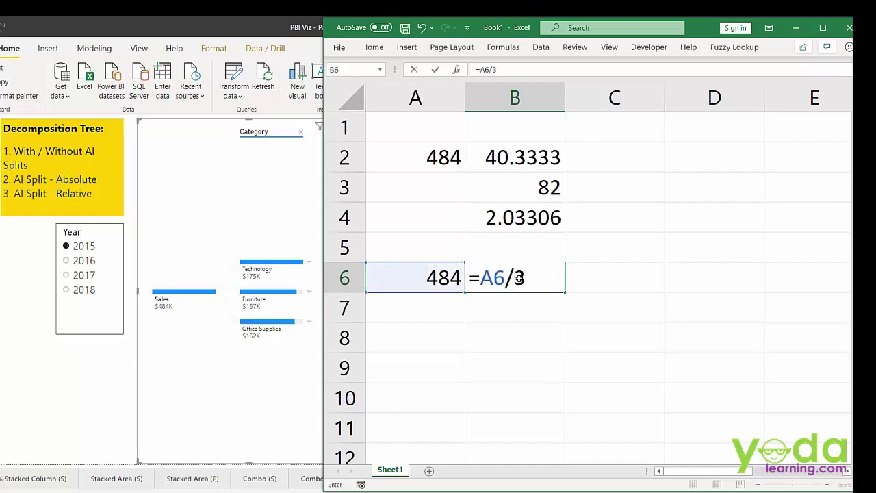
{"action": "key", "text": "Return"}
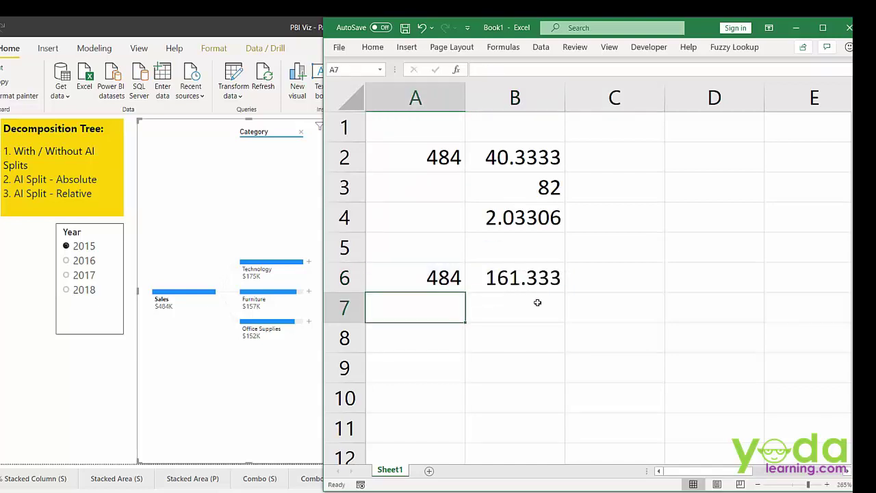
Step: Enter Technology's 175 in B7 and the ratio =B7/B6 (1.08471) in B8
{"action": "left_click", "coordinate": [525, 308]}
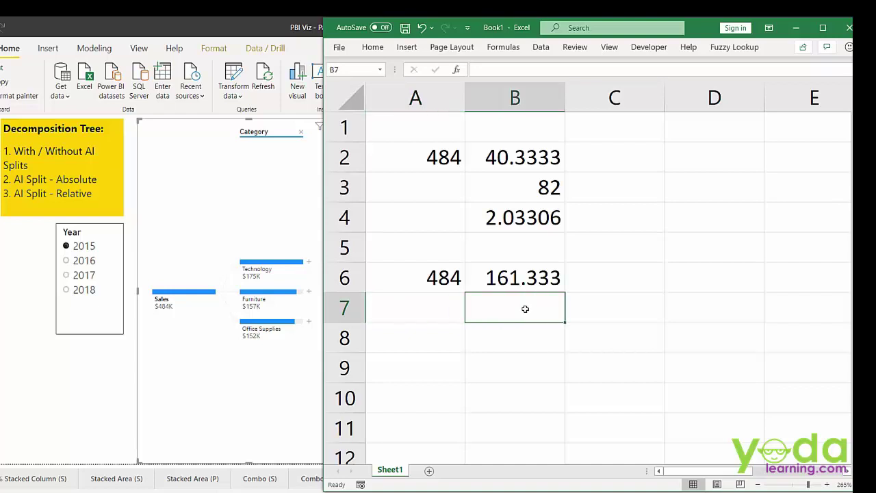
{"action": "type", "text": "175"}
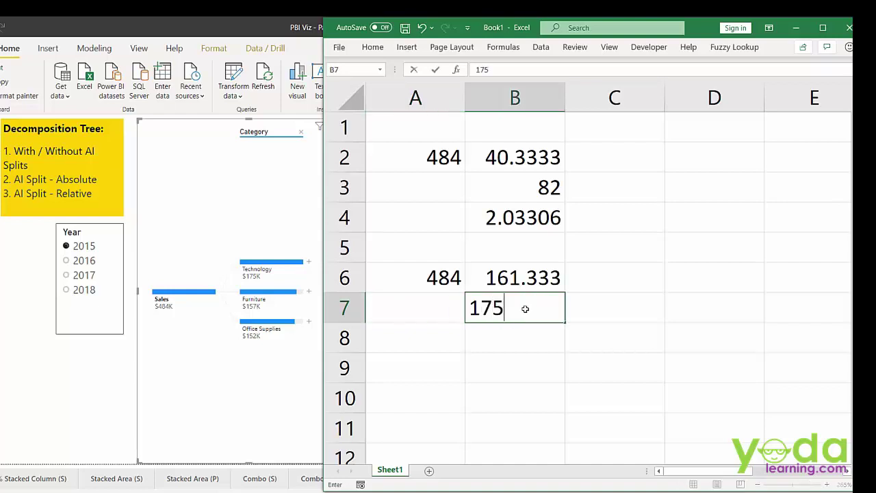
{"action": "key", "text": "Tab"}
{"action": "key", "text": "Return"}
{"action": "type", "text": "="}
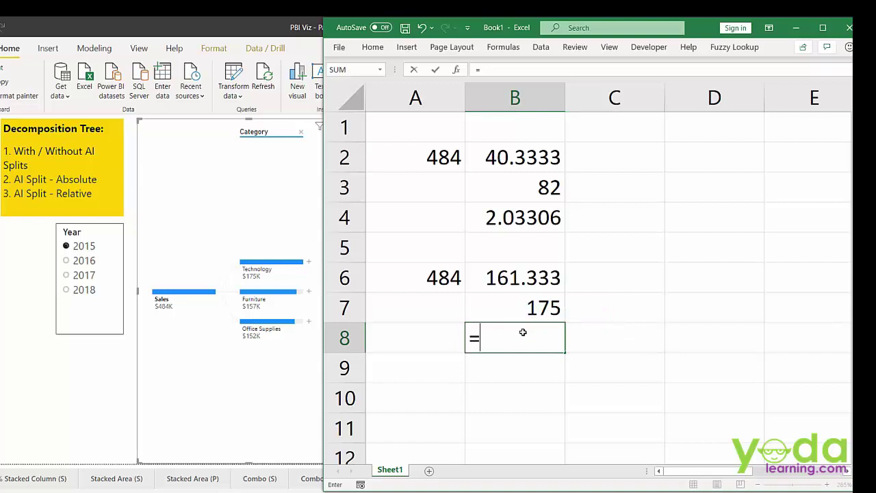
{"action": "key", "text": "Up"}
{"action": "type", "text": "/"}
{"action": "key", "text": "Up"}
{"action": "key", "text": "Up"}
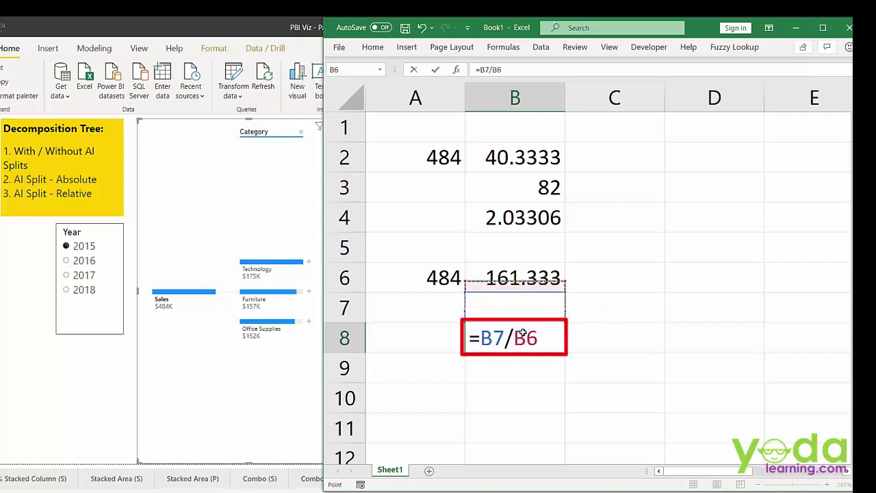
{"action": "key", "text": "Return"}
Step: Bold the ratios in B8 and B4, note 'Relative - win' in C4, and minimize Excel
{"action": "left_click", "coordinate": [540, 332]}
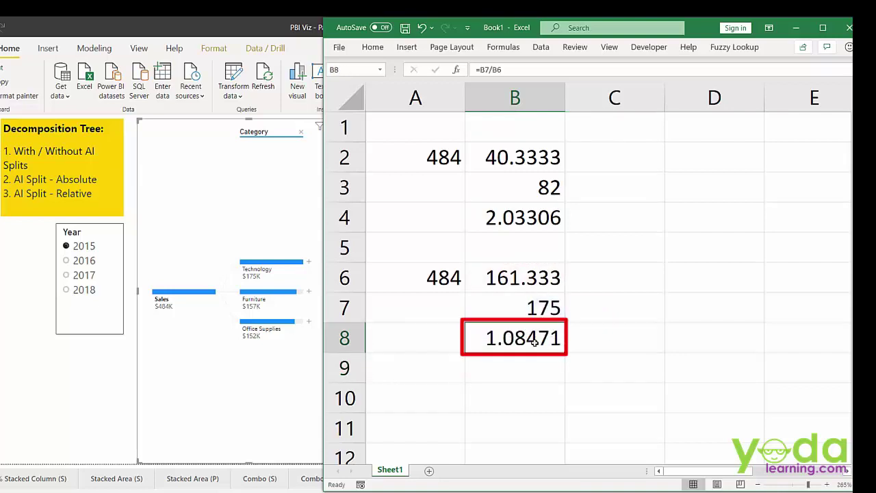
{"action": "key", "text": "ctrl+b"}
{"action": "left_click", "coordinate": [533, 219]}
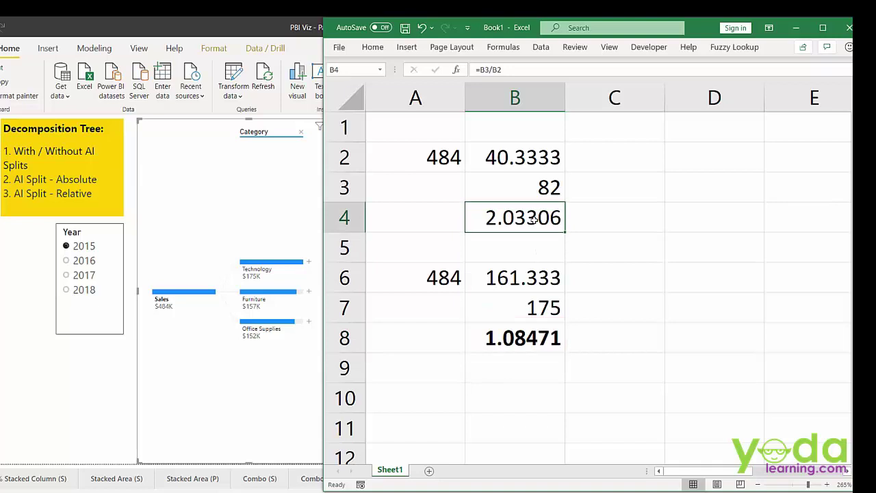
{"action": "key", "text": "ctrl+b"}
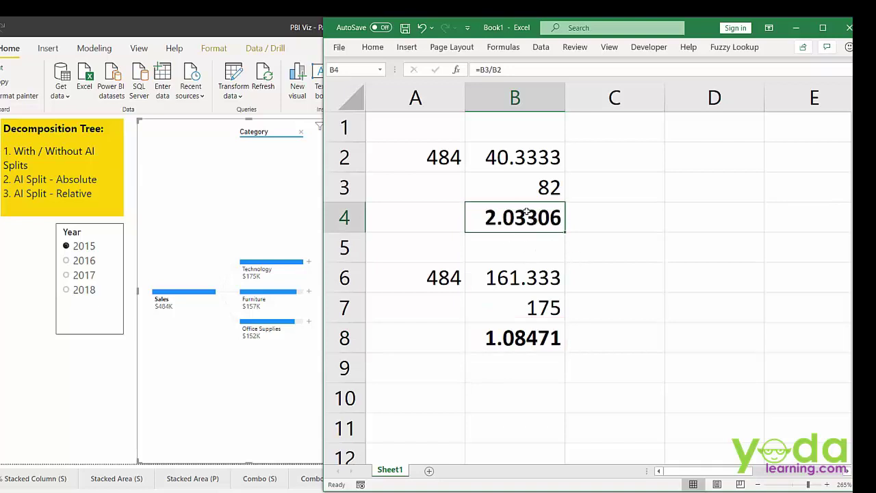
{"action": "left_click", "coordinate": [596, 221]}
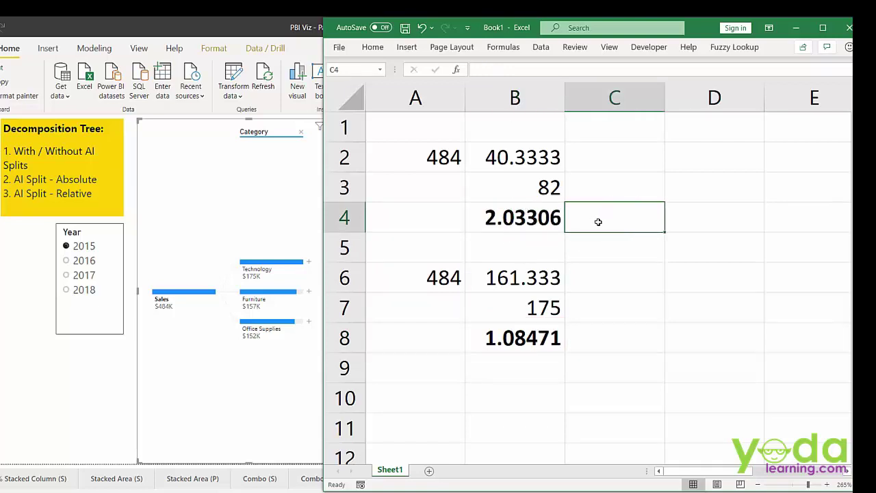
{"action": "type", "text": "Relativ"}
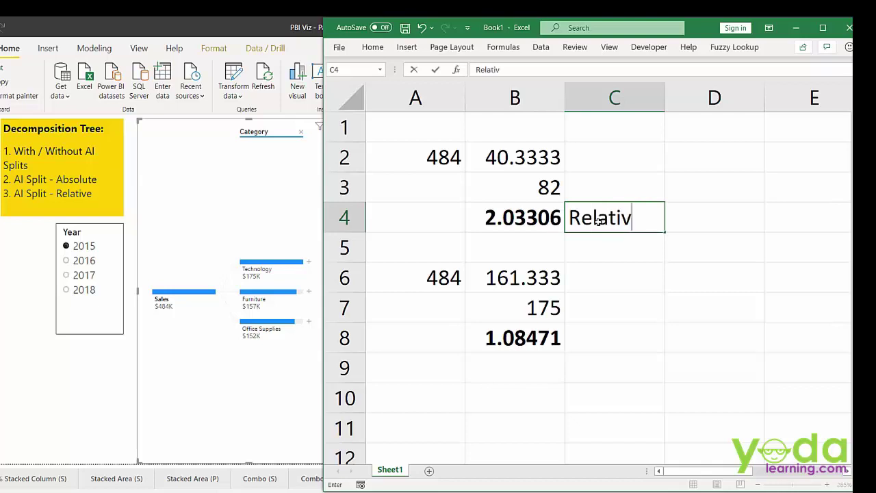
{"action": "type", "text": "e - win"}
{"action": "left_click", "coordinate": [600, 274]}
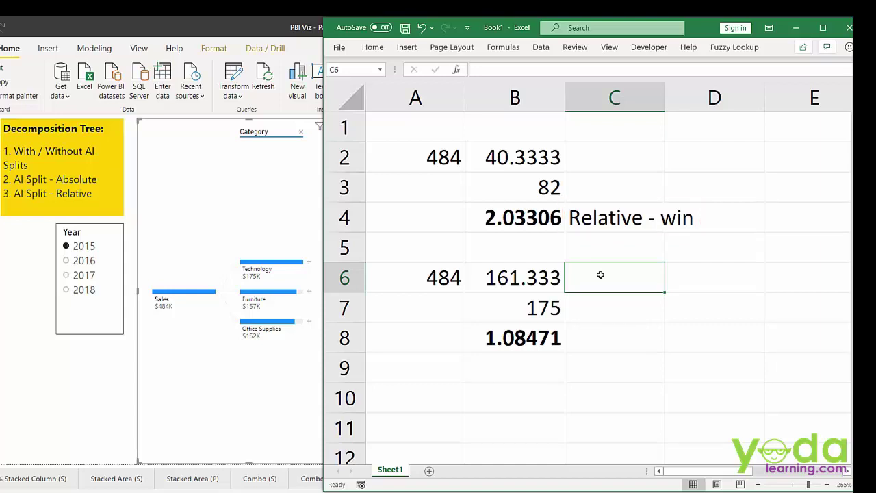
{"action": "left_click", "coordinate": [796, 27]}
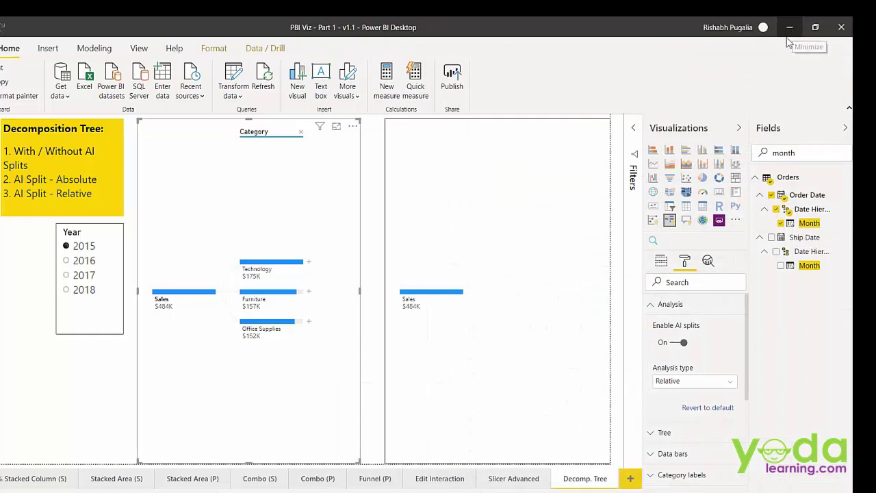
Step: Set AI analysis back to Absolute and re-split Sales by high value, landing on Category
{"action": "left_click", "coordinate": [695, 385]}
{"action": "left_click", "coordinate": [681, 393]}
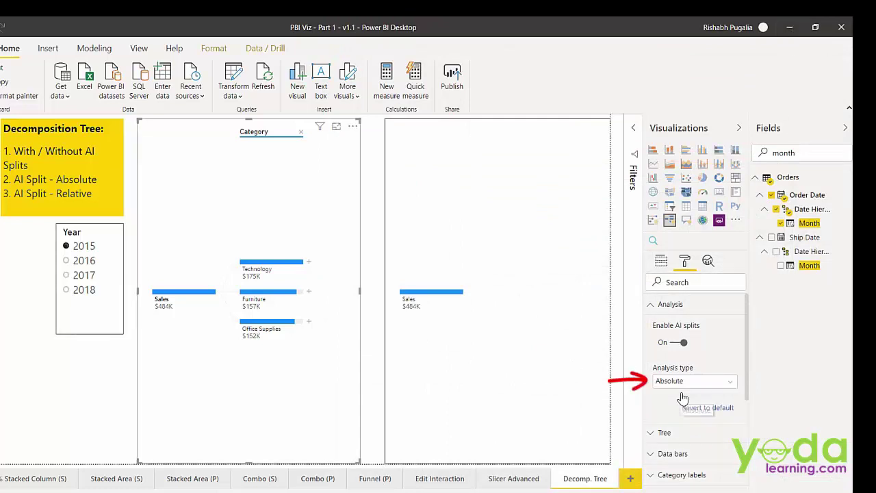
{"action": "left_click", "coordinate": [300, 131]}
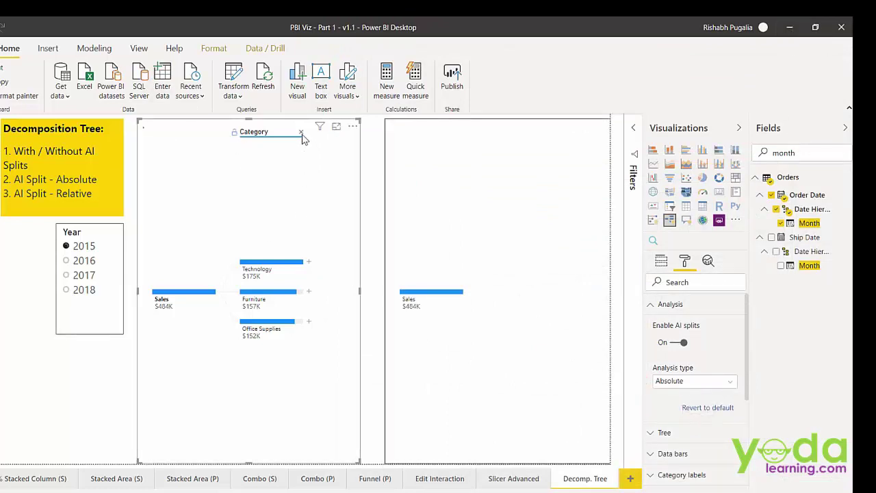
{"action": "left_click", "coordinate": [221, 293]}
{"action": "left_click", "coordinate": [246, 289]}
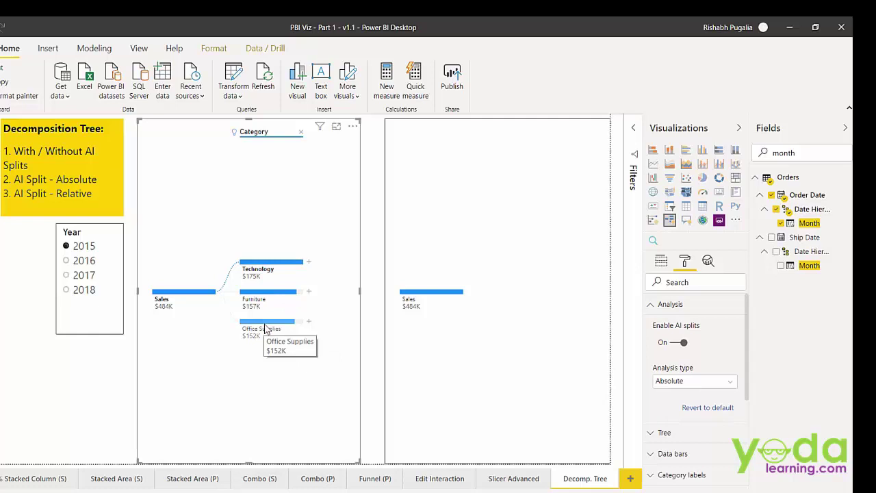
{"action": "left_click", "coordinate": [661, 261]}
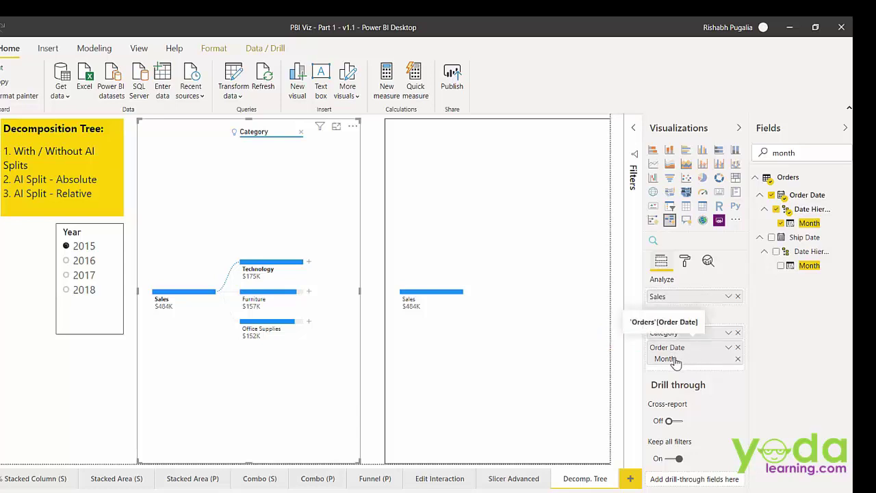
Step: Switch Enable AI splits Off and remove the left tree's Category level
{"action": "left_click", "coordinate": [684, 261]}
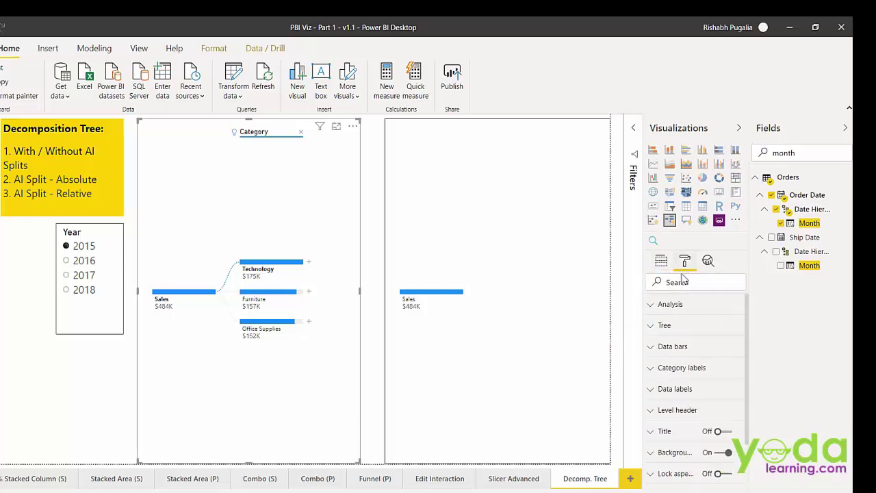
{"action": "left_click", "coordinate": [668, 304]}
{"action": "left_click", "coordinate": [675, 344]}
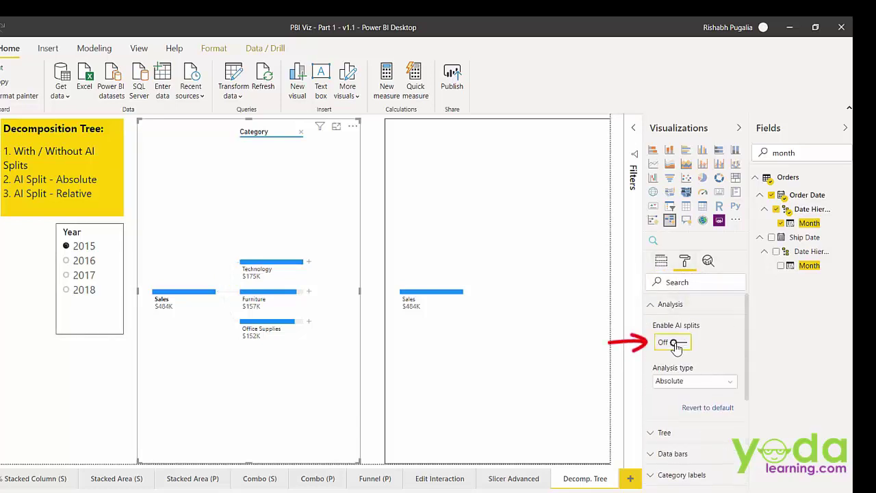
{"action": "left_click", "coordinate": [301, 131]}
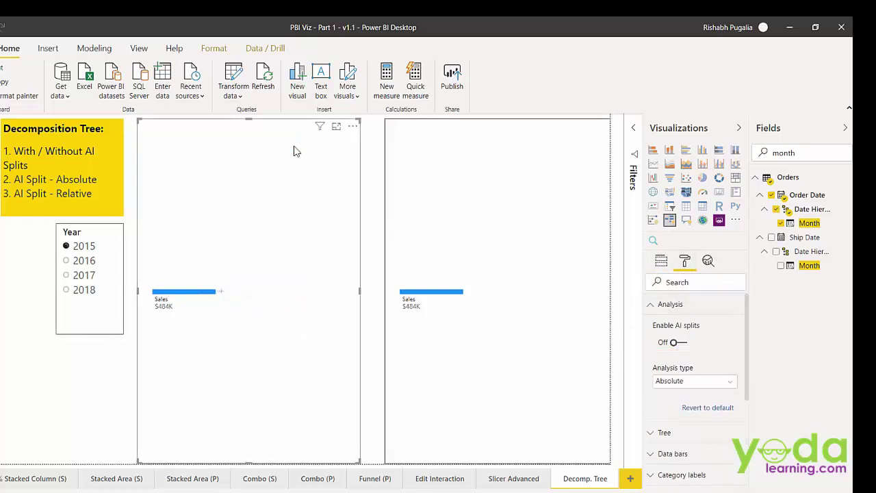
{"action": "left_click", "coordinate": [221, 292]}
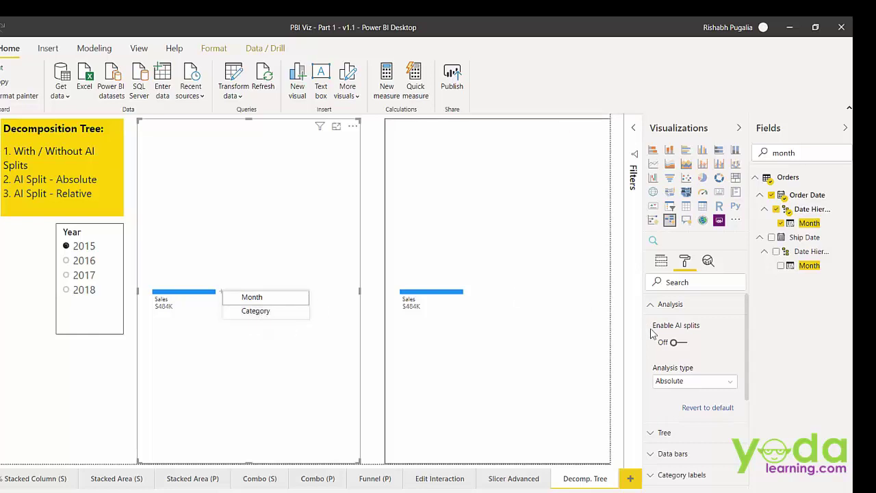
Step: Re-enable AI splits with Relative analysis and split Sales by Month, September $82K leading
{"action": "left_click", "coordinate": [682, 343]}
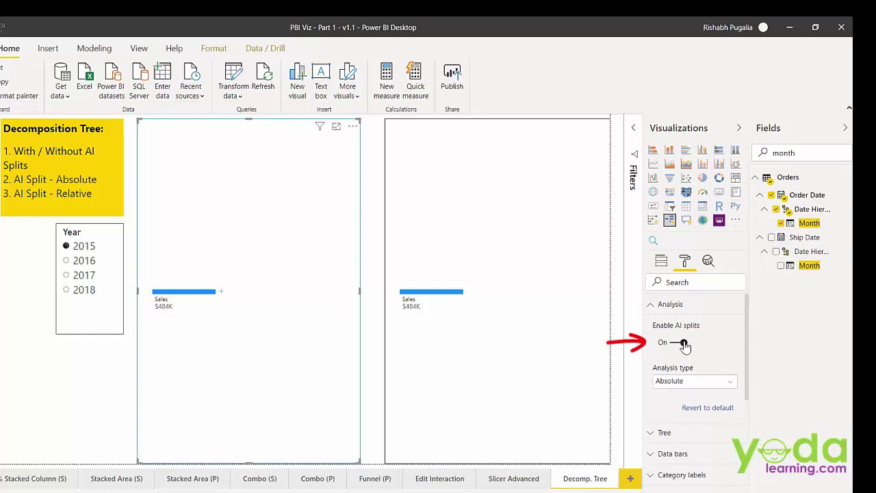
{"action": "left_click", "coordinate": [716, 383]}
{"action": "left_click", "coordinate": [677, 405]}
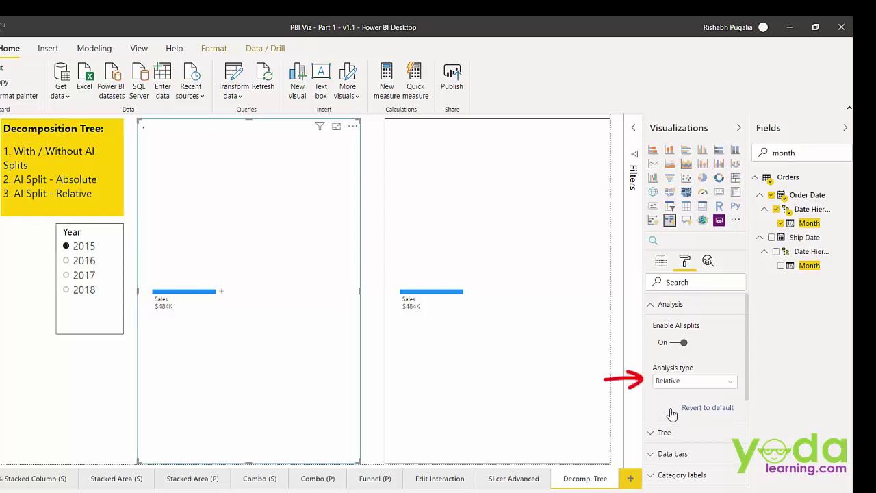
{"action": "left_click", "coordinate": [223, 293]}
{"action": "left_click", "coordinate": [274, 305]}
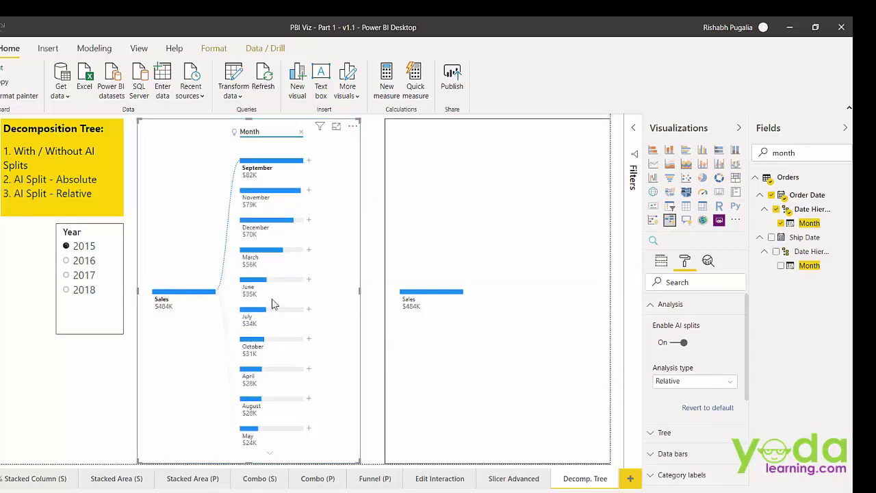
Step: Select the right decomposition tree
{"action": "left_click", "coordinate": [353, 127]}
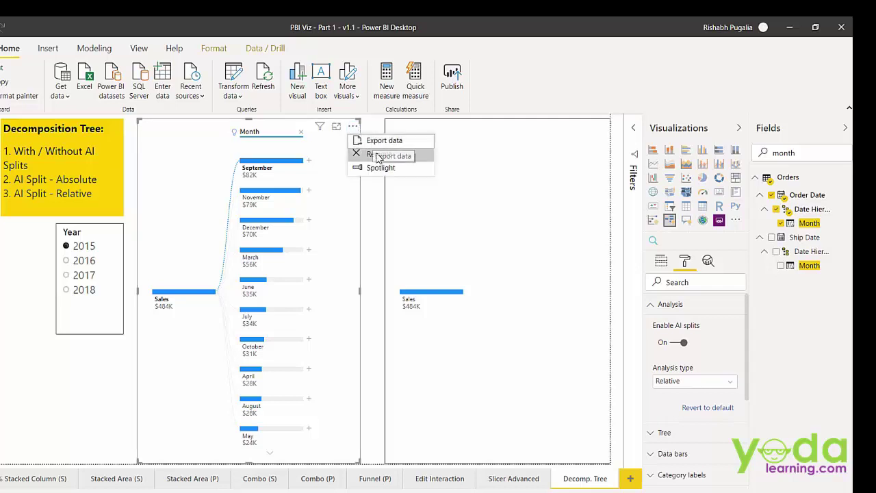
{"action": "left_click", "coordinate": [326, 160]}
{"action": "left_click", "coordinate": [563, 239]}
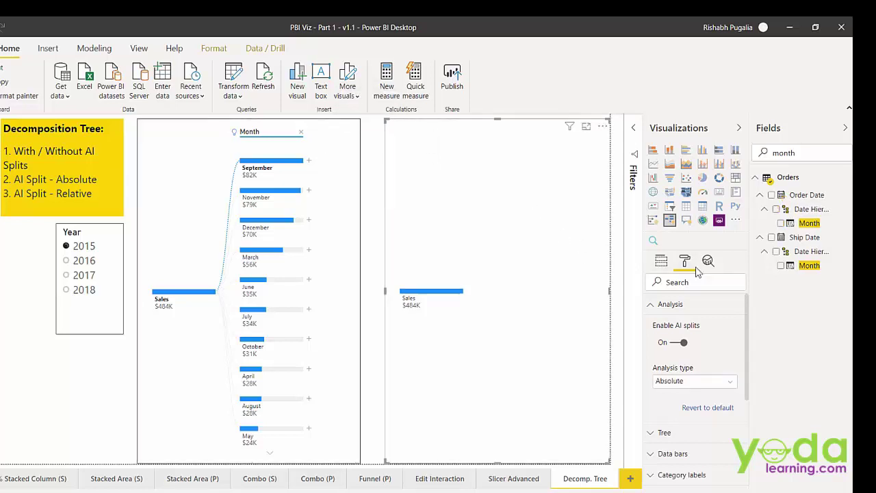
Step: Set the right tree to Relative analysis and add Month, Category, City and Ship Mode explainers
{"action": "left_click", "coordinate": [694, 381]}
{"action": "left_click", "coordinate": [685, 407]}
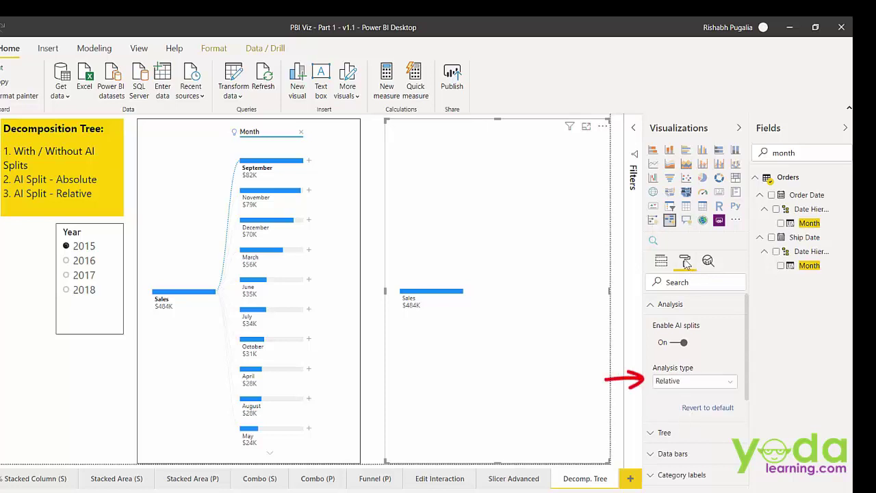
{"action": "left_click", "coordinate": [661, 261]}
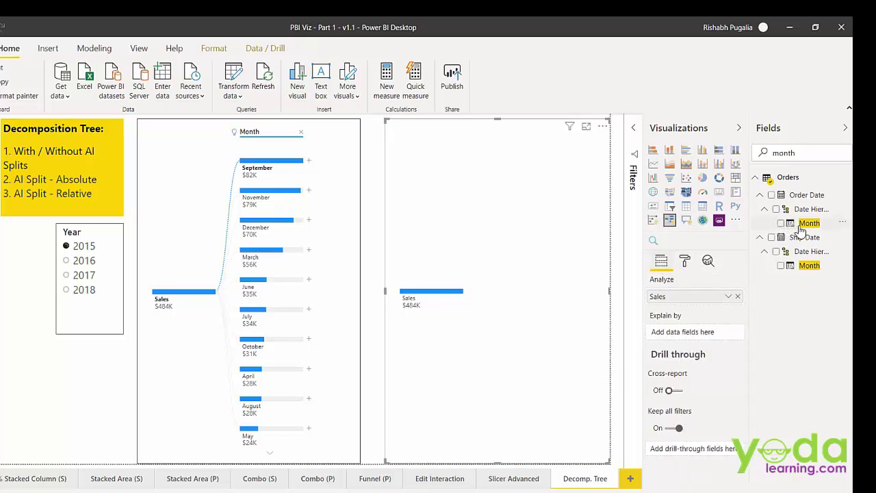
{"action": "left_click_drag", "start_coordinate": [790, 229], "coordinate": [691, 341]}
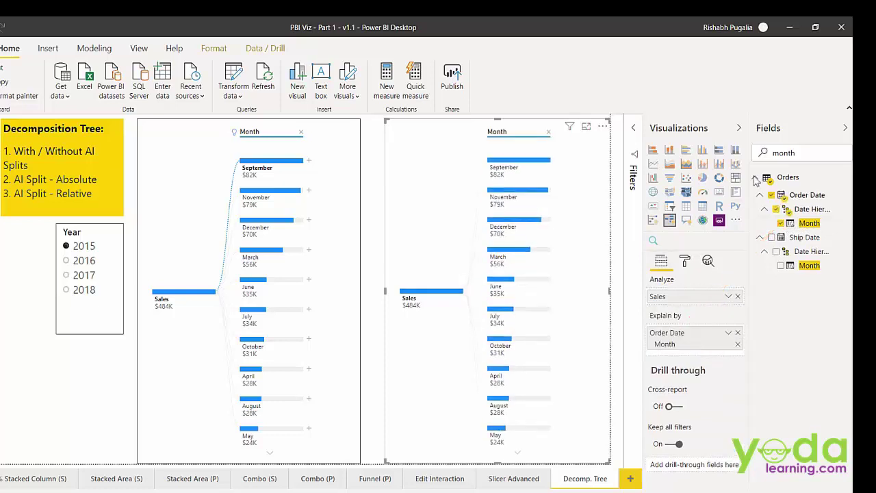
{"action": "left_click_drag", "start_coordinate": [762, 259], "coordinate": [708, 352]}
{"action": "left_click_drag", "start_coordinate": [796, 209], "coordinate": [684, 363]}
{"action": "left_click_drag", "start_coordinate": [813, 456], "coordinate": [702, 362]}
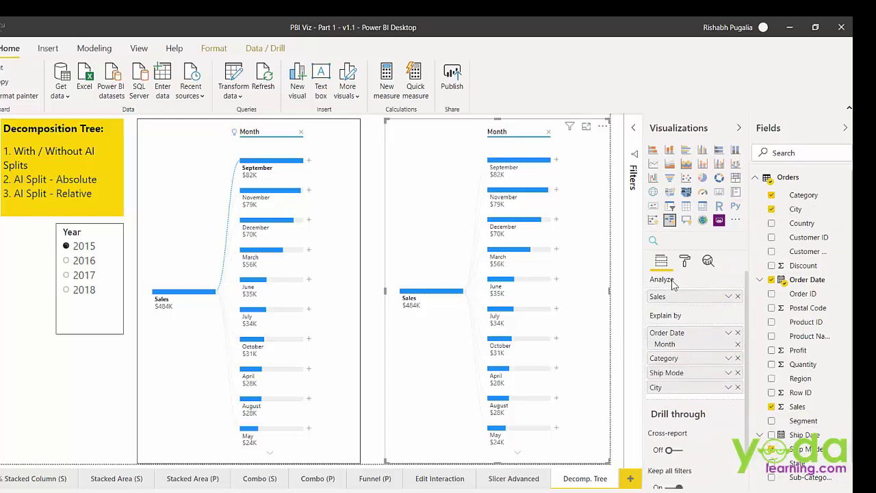
Step: Remove the Month level and apply a High value split by City, led by New York City $44K
{"action": "left_click", "coordinate": [548, 132]}
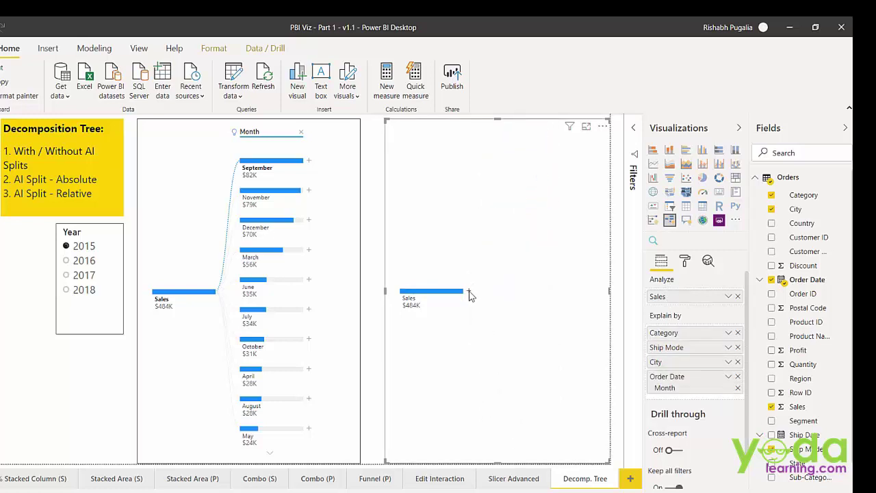
{"action": "left_click", "coordinate": [469, 292]}
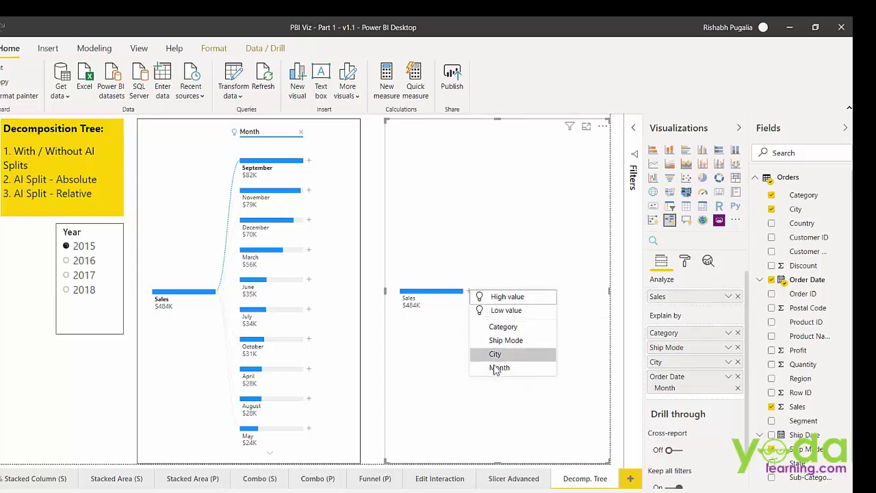
{"action": "left_click", "coordinate": [498, 300]}
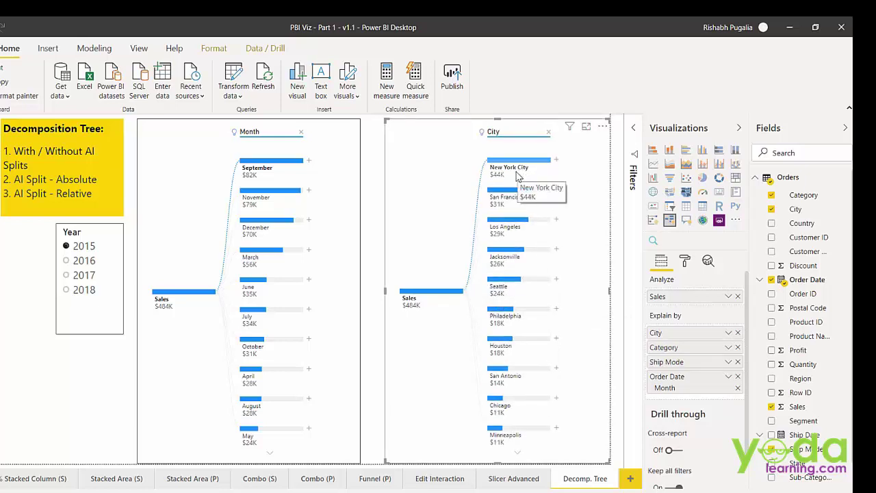
{"action": "left_click", "coordinate": [557, 161]}
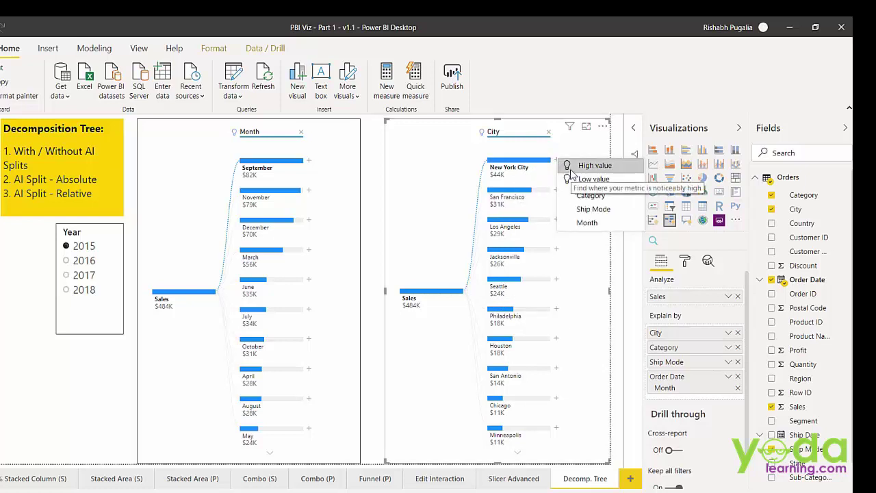
Step: Review the right tree's data bar and category label formatting settings
{"action": "left_click", "coordinate": [683, 263]}
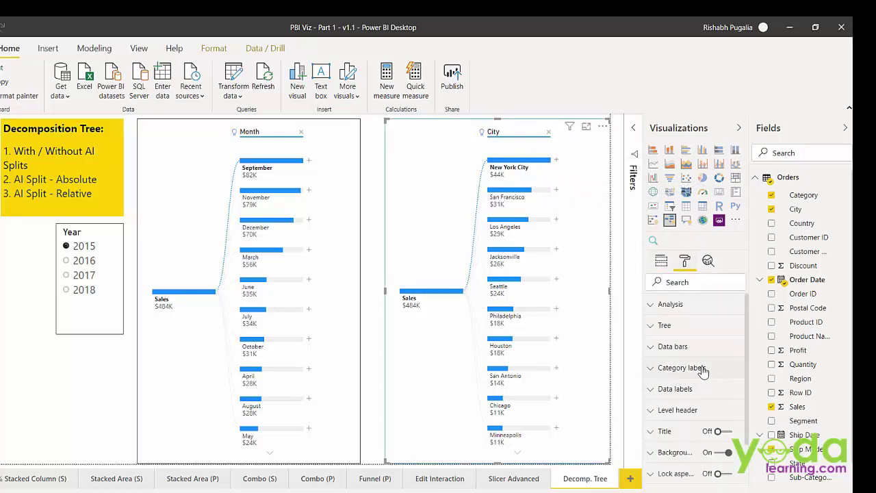
{"action": "left_click", "coordinate": [681, 350]}
{"action": "left_click", "coordinate": [681, 350]}
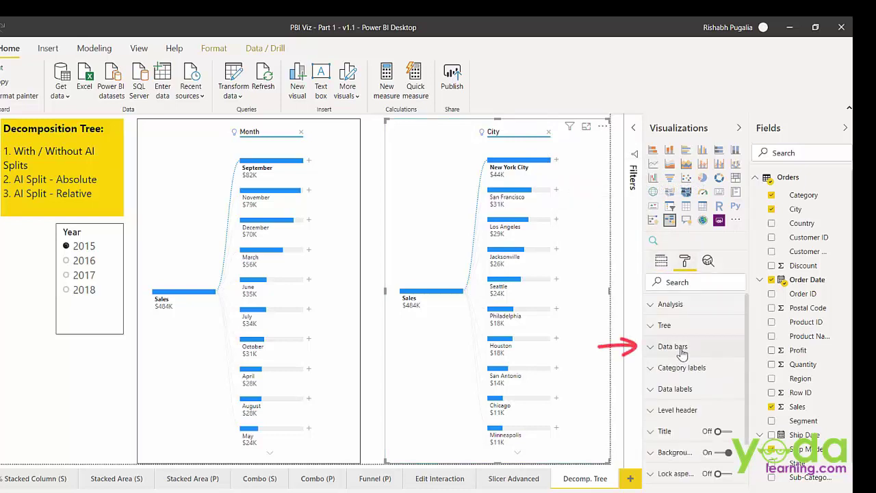
{"action": "left_click", "coordinate": [697, 373]}
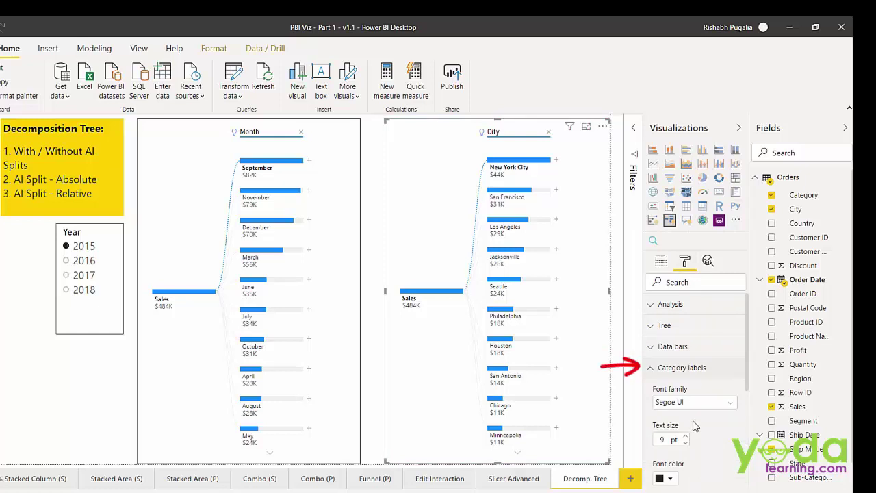
{"action": "scroll", "coordinate": [684, 384], "scroll_direction": "down", "scroll_amount": 2}
{"action": "scroll", "coordinate": [738, 404], "scroll_direction": "up", "scroll_amount": 2}
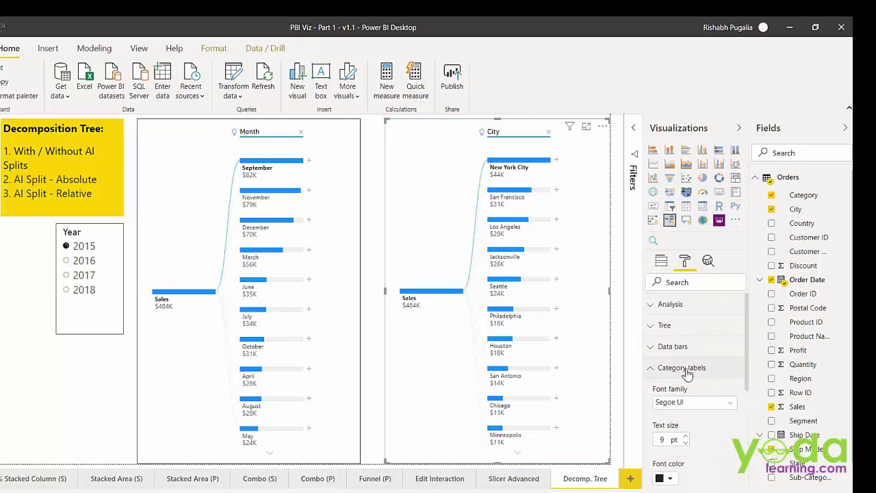
{"action": "left_click", "coordinate": [676, 368]}
Step: Compare Default and Sparse tree density, settle on Dense, and page through the city bars
{"action": "left_click", "coordinate": [675, 330]}
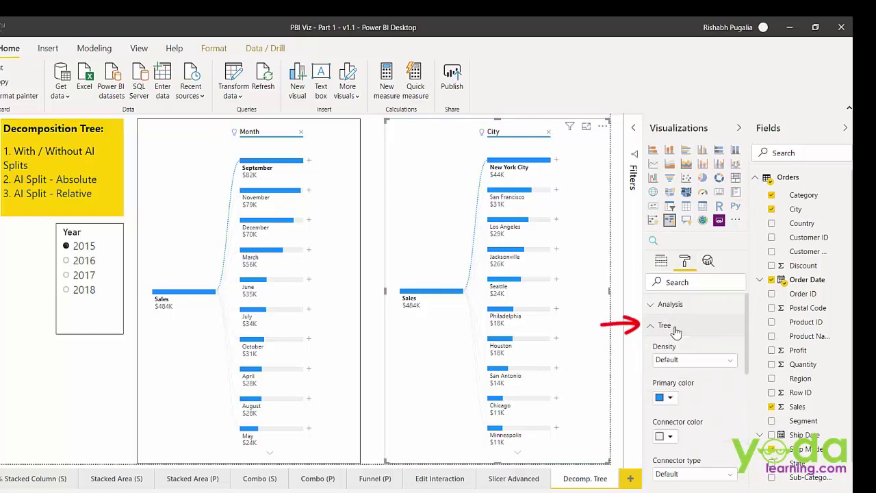
{"action": "left_click", "coordinate": [692, 360]}
{"action": "left_click", "coordinate": [673, 379]}
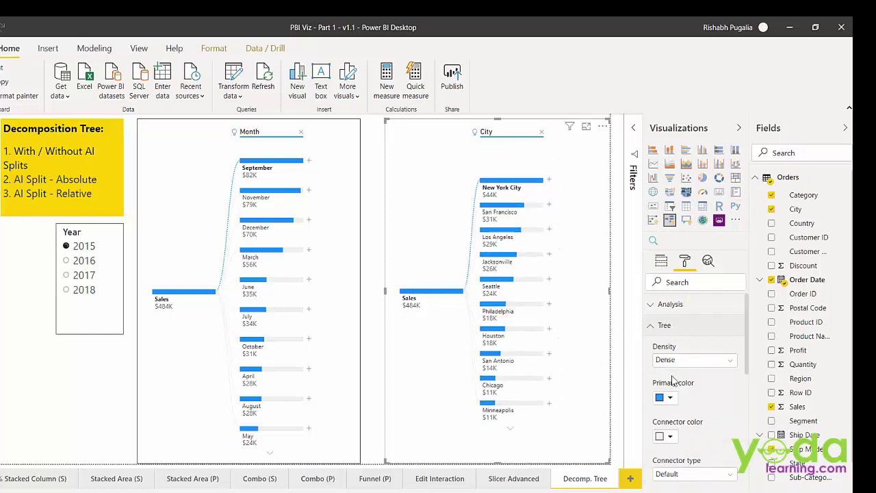
{"action": "left_click", "coordinate": [674, 360]}
{"action": "left_click", "coordinate": [669, 386]}
{"action": "left_click", "coordinate": [678, 361]}
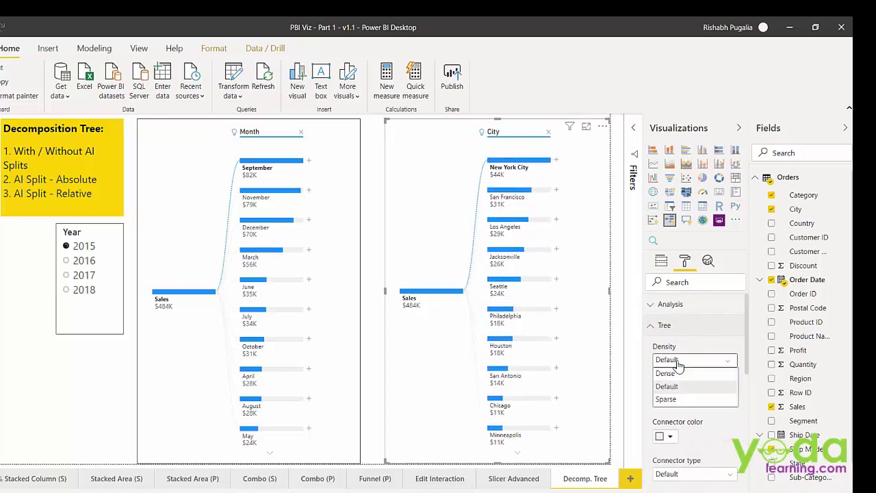
{"action": "left_click", "coordinate": [666, 399]}
{"action": "left_click", "coordinate": [674, 360]}
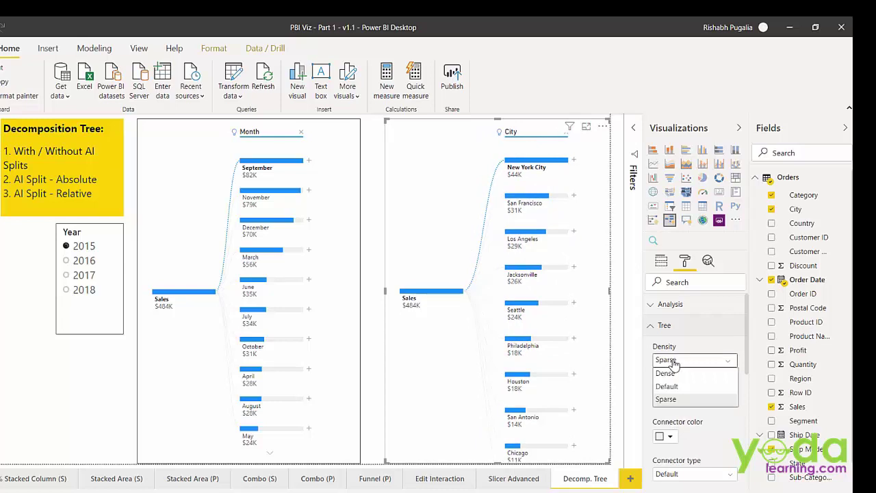
{"action": "left_click", "coordinate": [674, 374]}
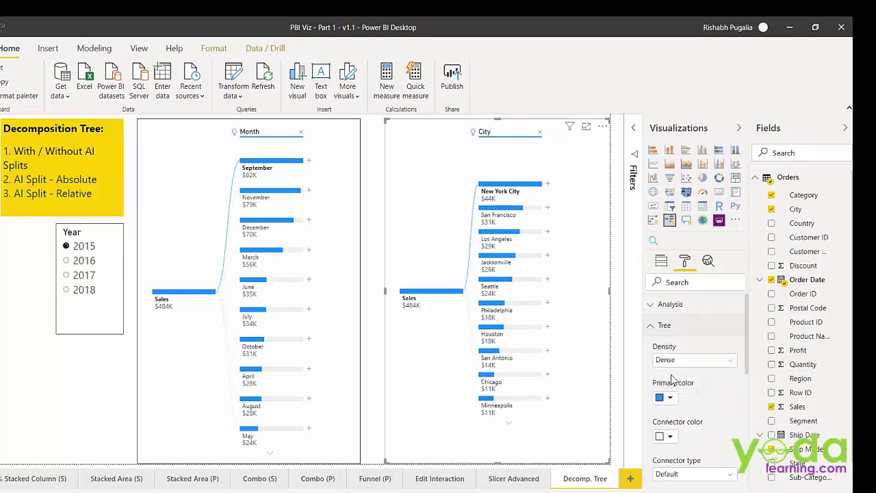
{"action": "left_click", "coordinate": [509, 424]}
{"action": "left_click", "coordinate": [509, 426]}
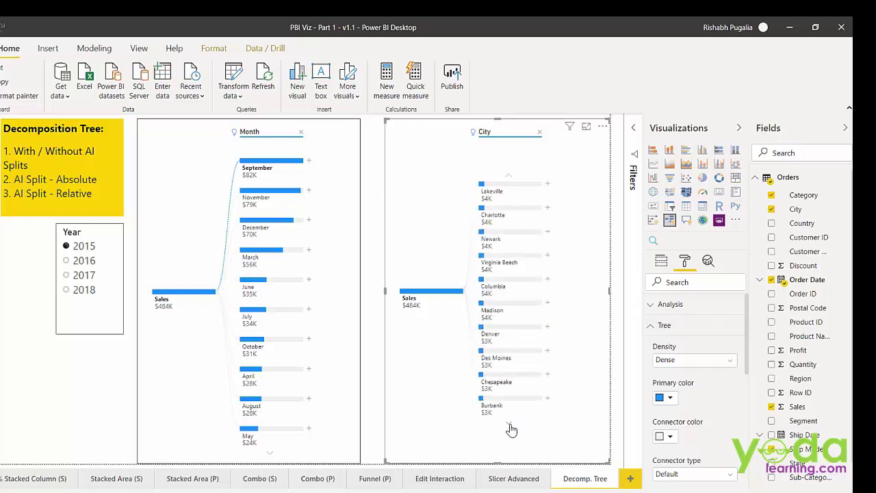
{"action": "left_click", "coordinate": [508, 176]}
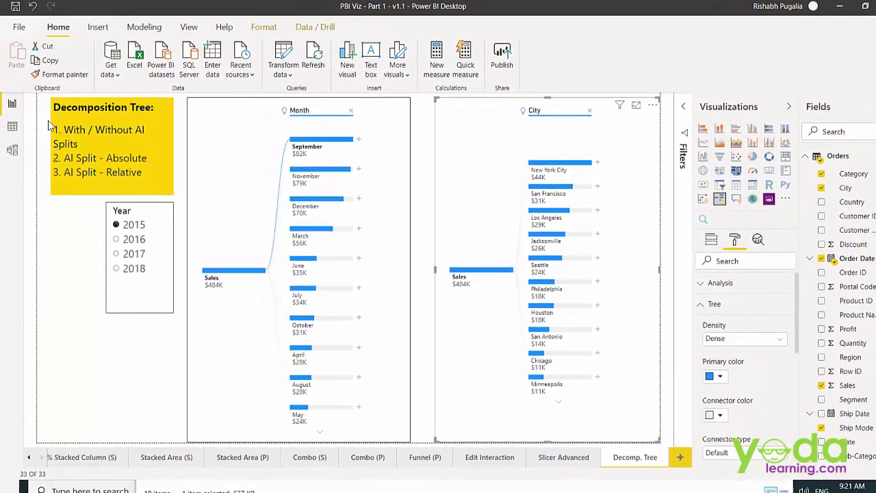
{"action": "mouse_move", "coordinate": [48, 119]}
{"action": "left_mouse_down"}
{"action": "mouse_move", "coordinate": [103, 146]}
{"action": "mouse_move", "coordinate": [160, 193]}
{"action": "left_mouse_up"}
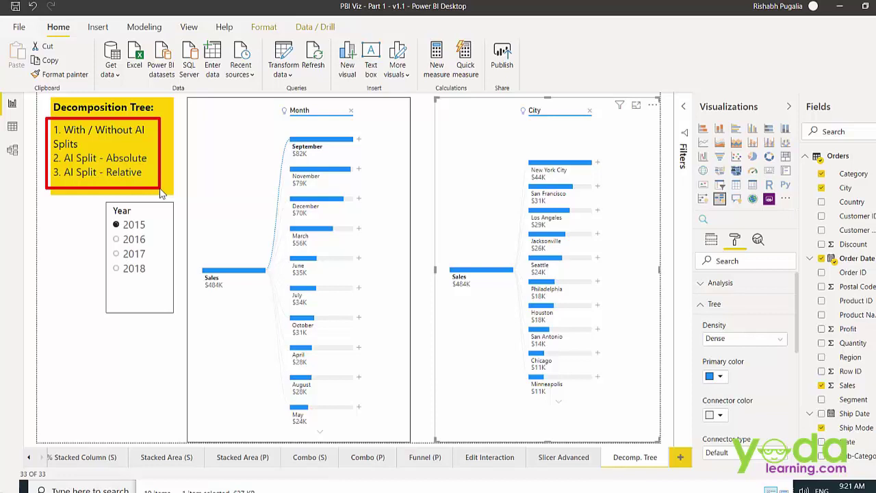